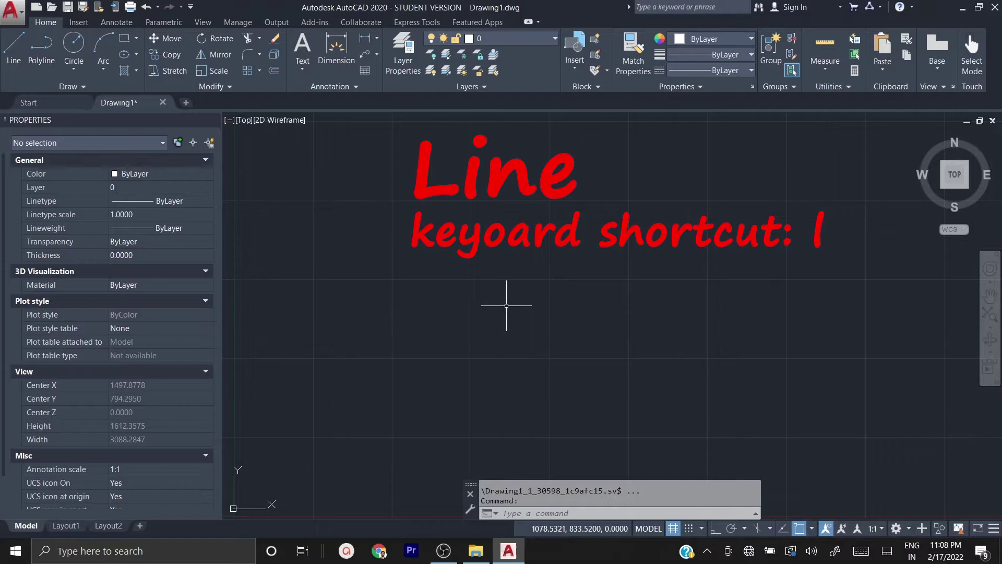
# Step: Start a LINE with its first point placed at the left side of the drawing area
pyautogui.write('L')
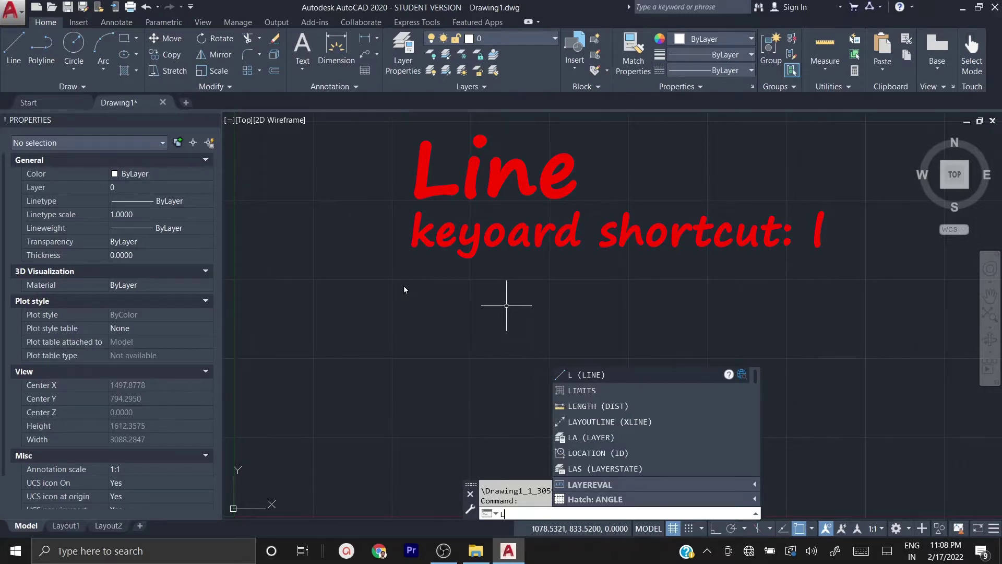
pyautogui.press('Return')
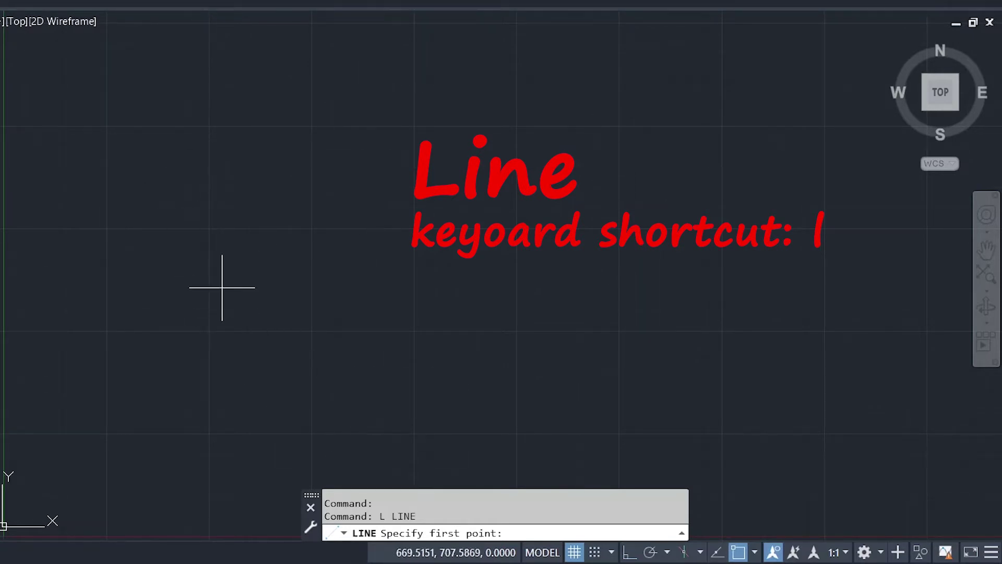
pyautogui.click(185, 319)
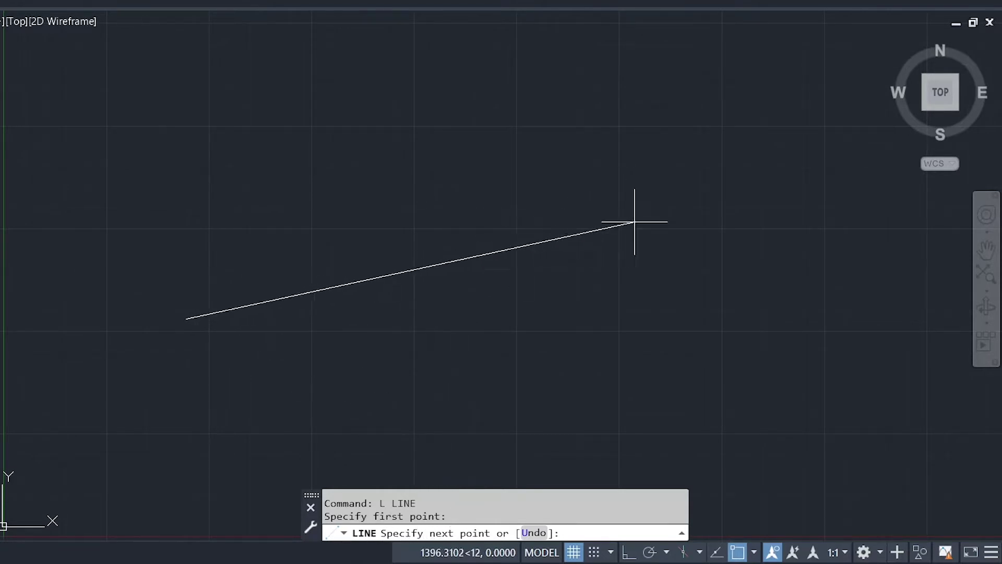
# Step: Draw seven connected line segments zigzagging across the drawing area, then end the command
pyautogui.click(660, 195)
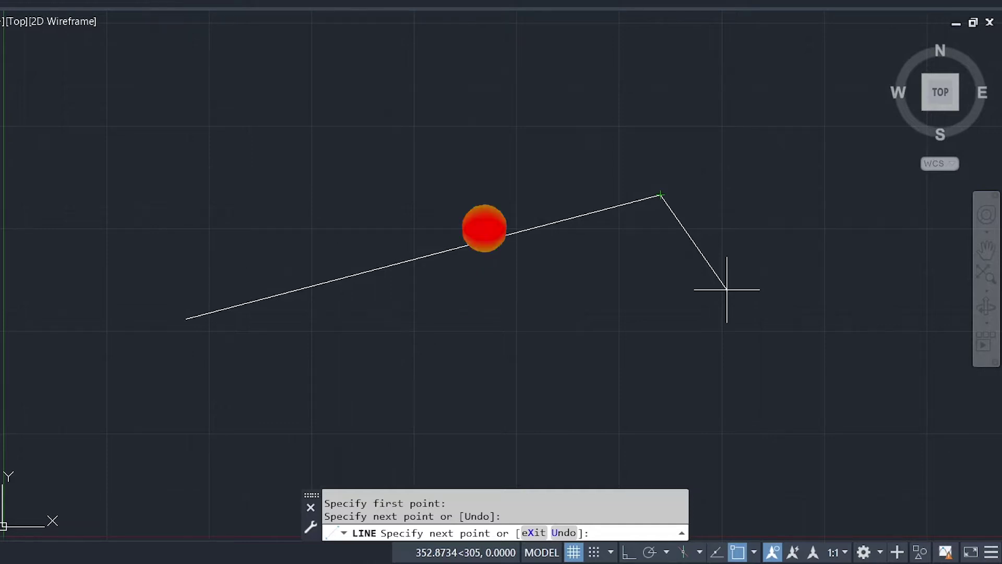
pyautogui.click(720, 450)
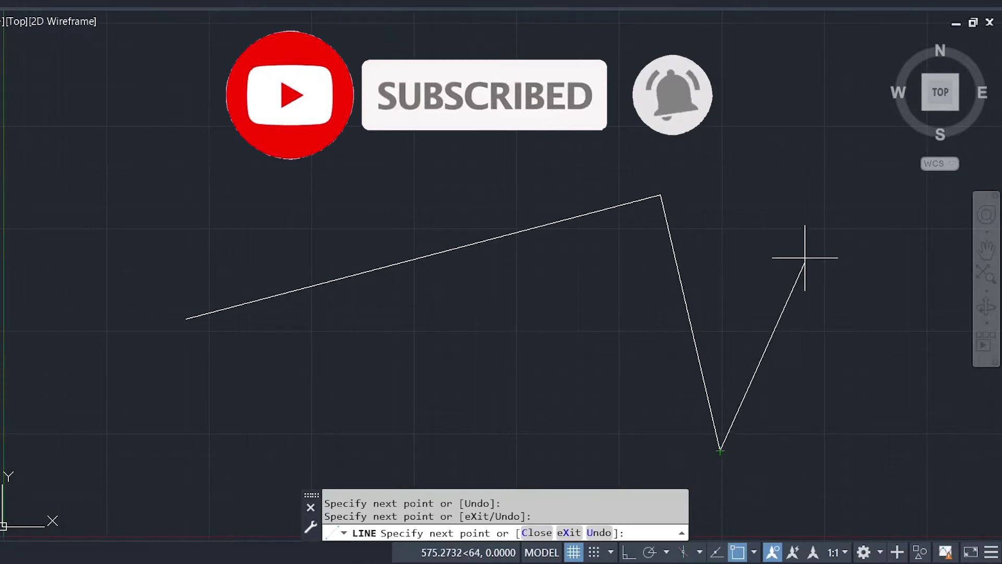
pyautogui.click(831, 150)
pyautogui.click(900, 393)
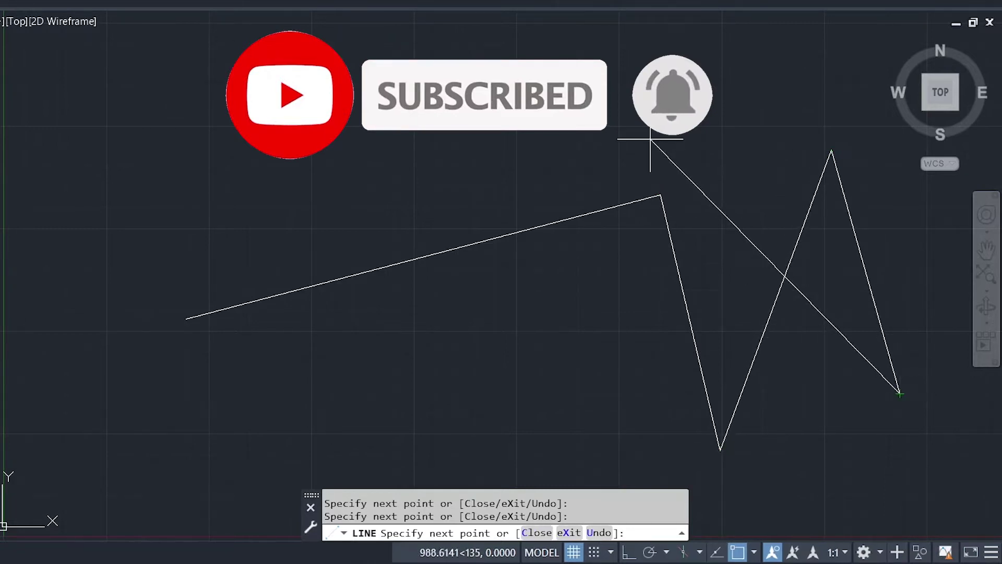
pyautogui.click(606, 90)
pyautogui.click(359, 419)
pyautogui.click(199, 101)
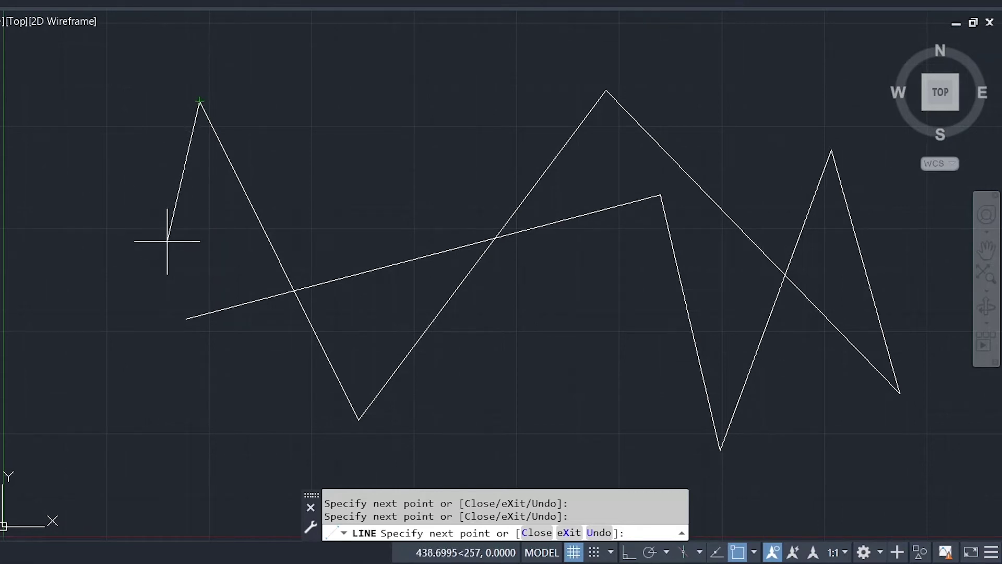
pyautogui.press('Escape')
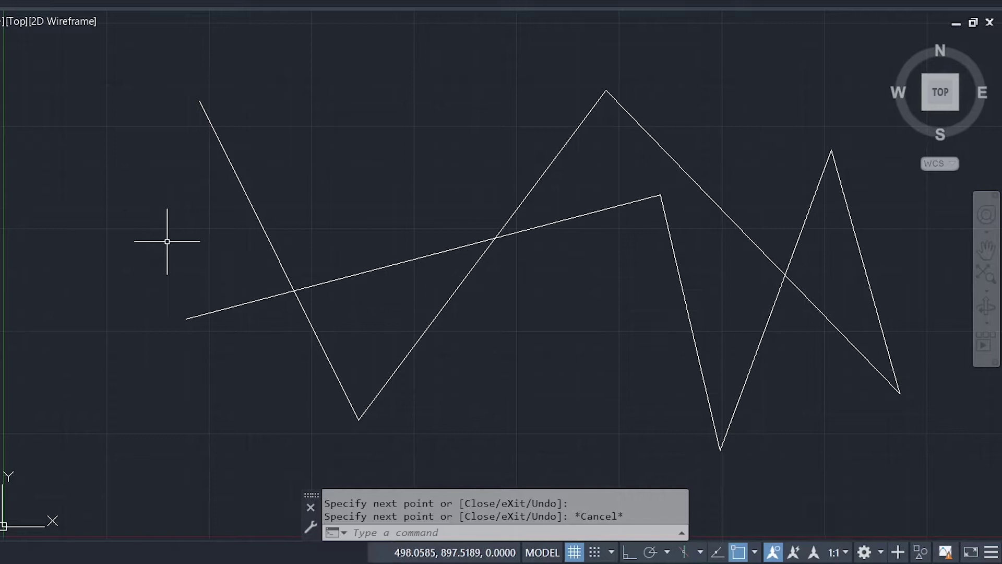
# Step: Zoom toward the UCS origin and start a new LINE command
pyautogui.scroll(-4, 167, 241)
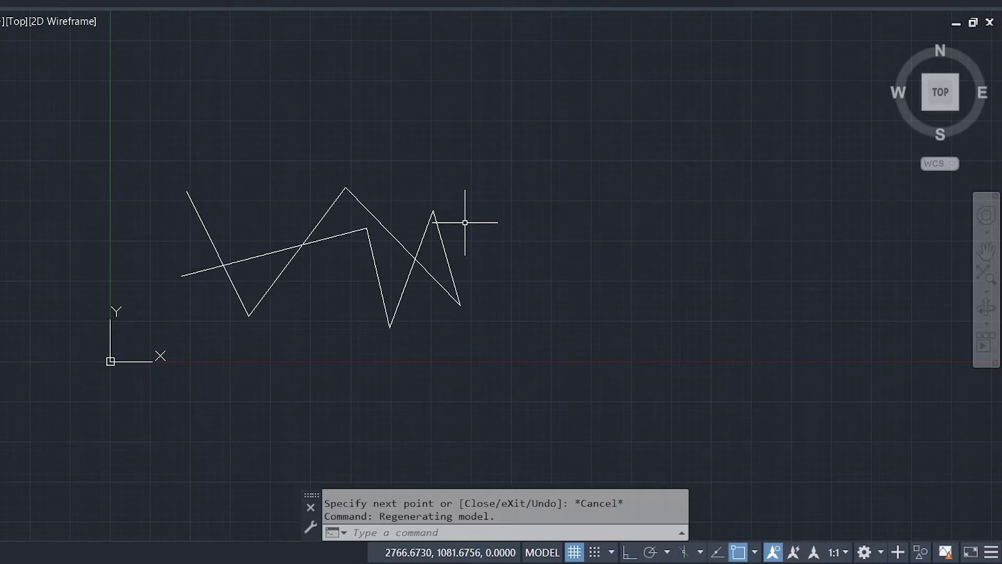
pyautogui.scroll(2, 409, 251)
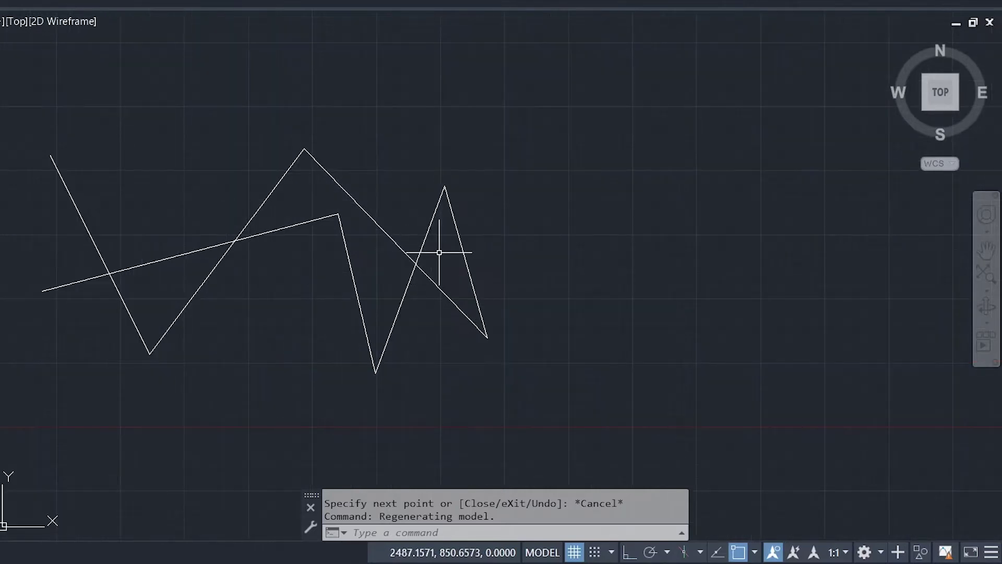
pyautogui.scroll(-2, 423, 253)
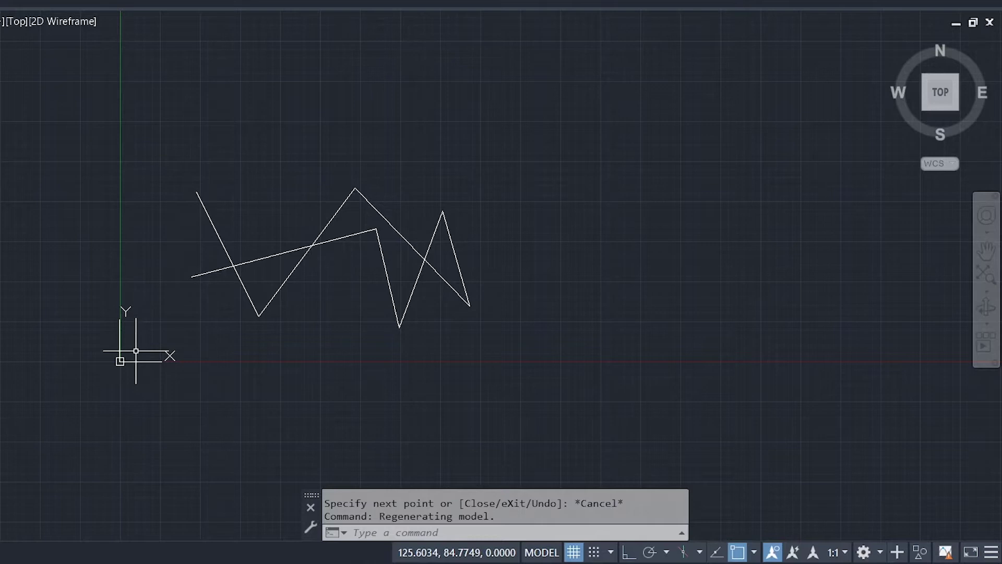
pyautogui.write('L')
pyautogui.press('Return')
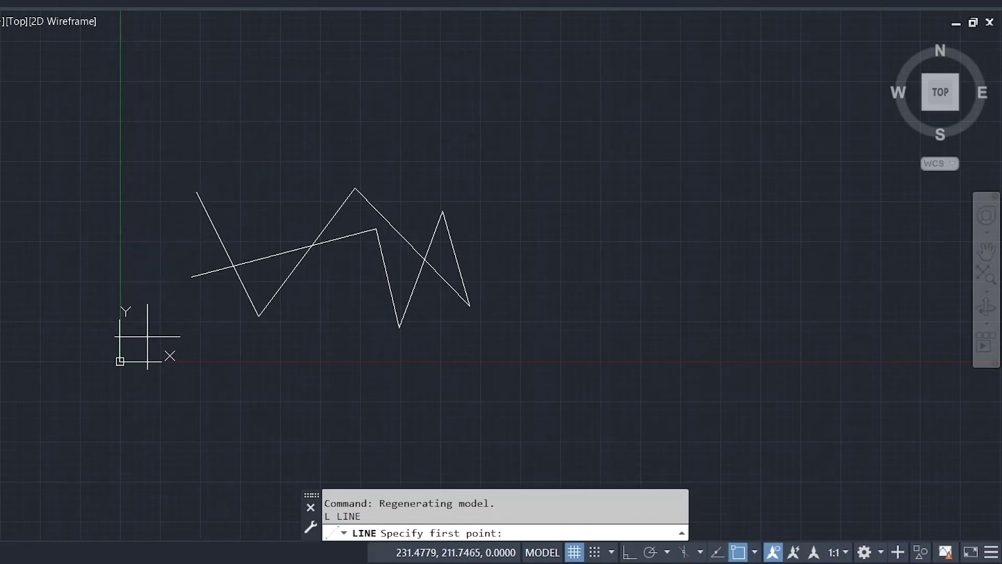
pyautogui.scroll(4, 119, 361)
pyautogui.scroll(5, 119, 362)
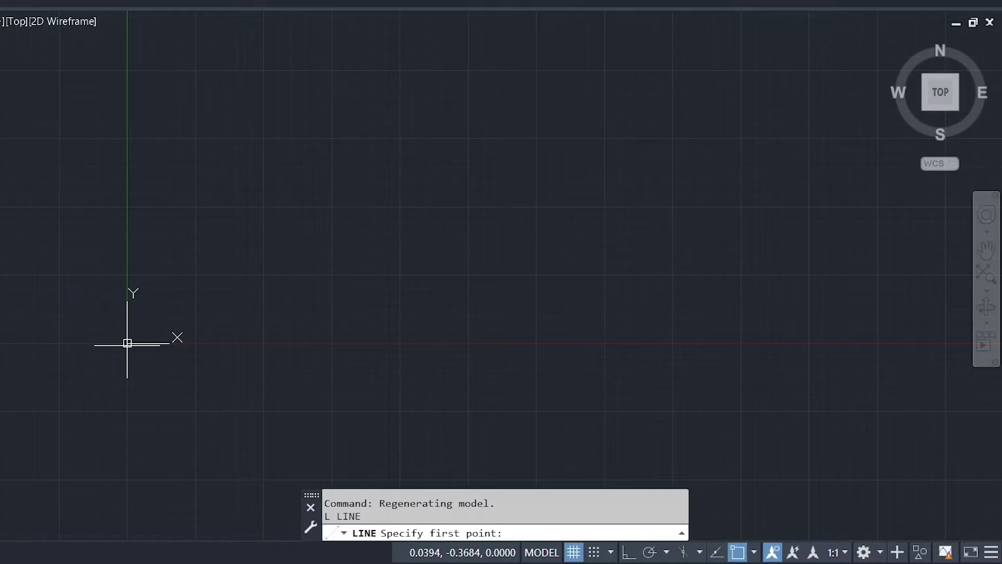
# Step: Draw one diagonal line from the origin rising to the upper right
pyautogui.click(127, 343)
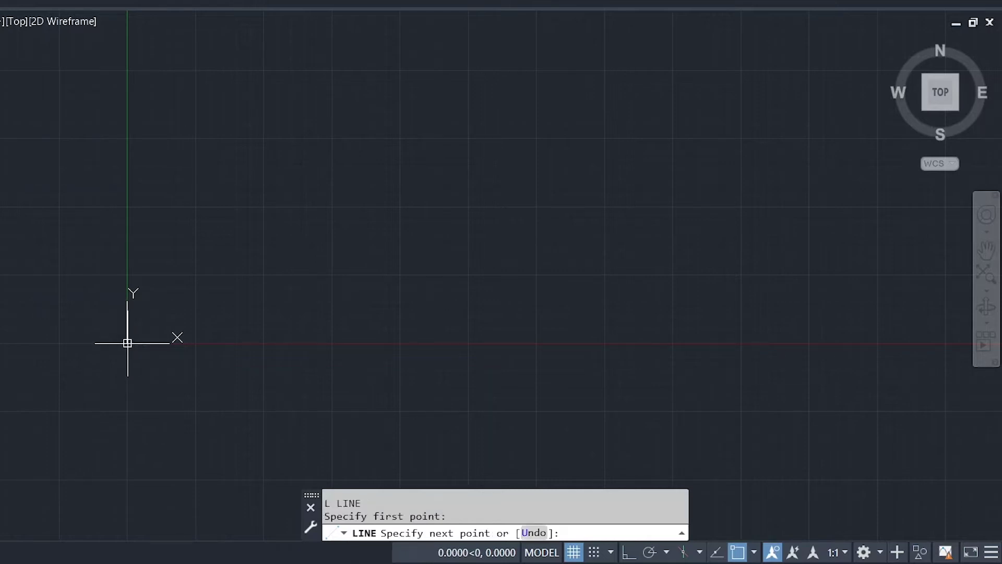
pyautogui.click(442, 181)
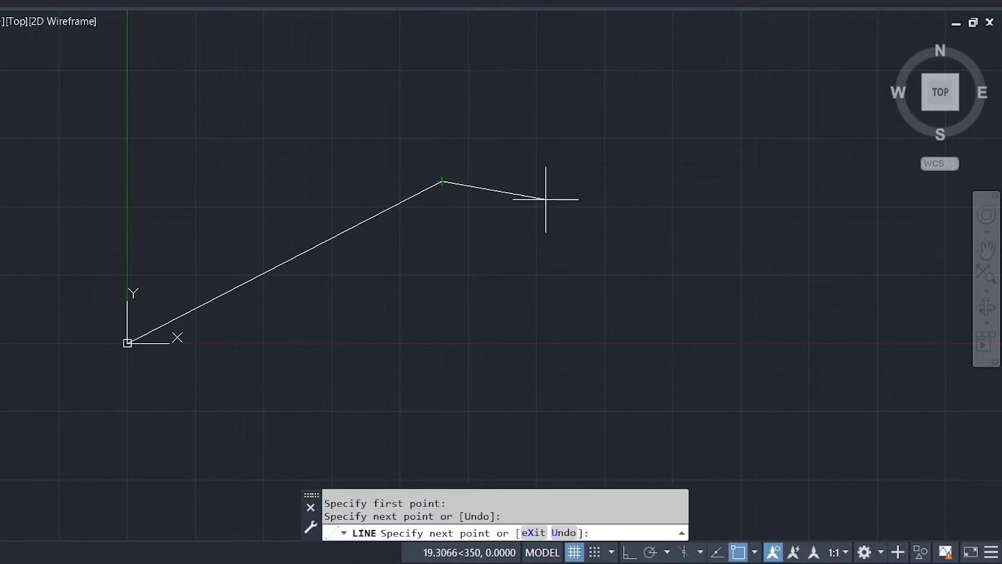
pyautogui.press('Escape')
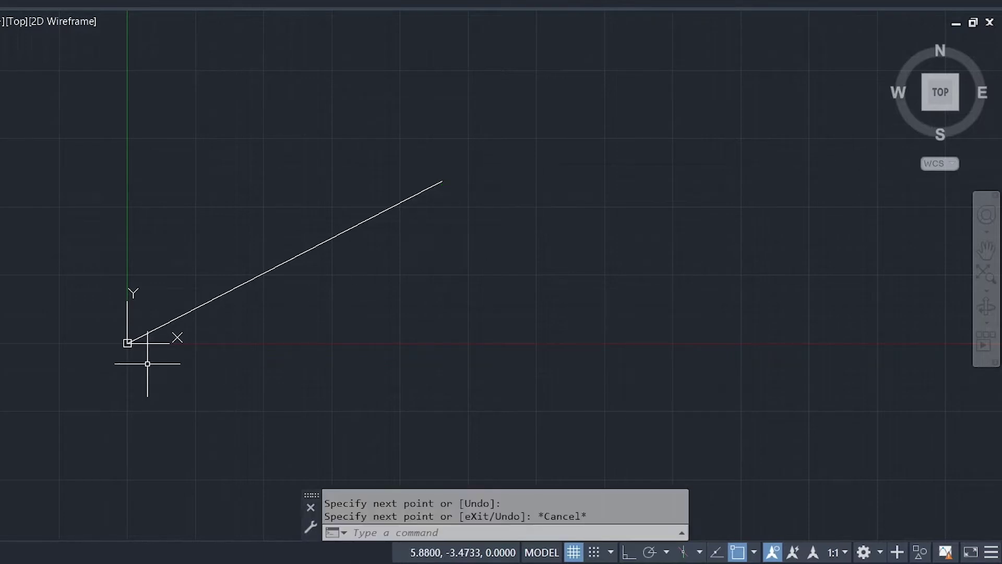
pyautogui.scroll(4, 86, 360)
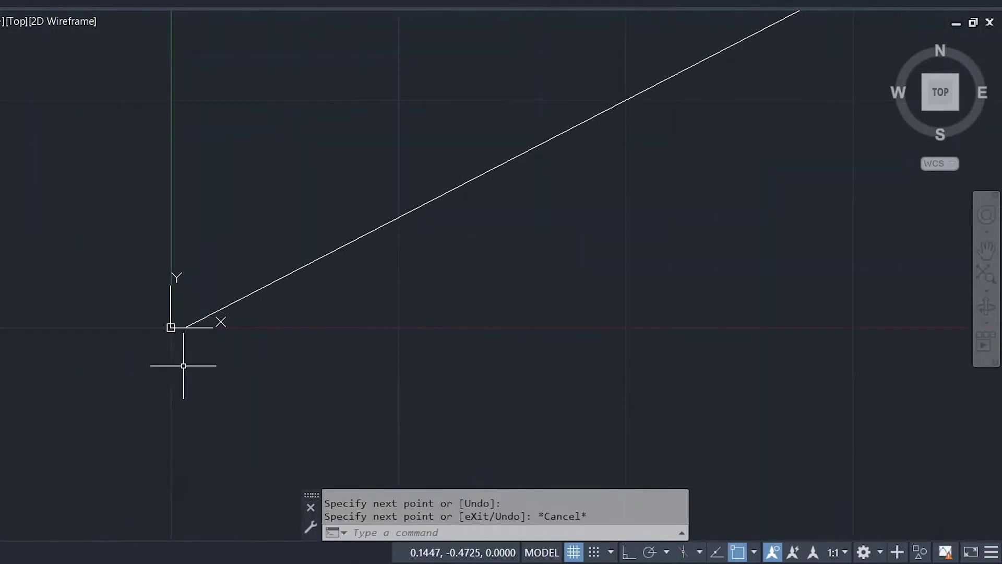
pyautogui.scroll(4, 165, 342)
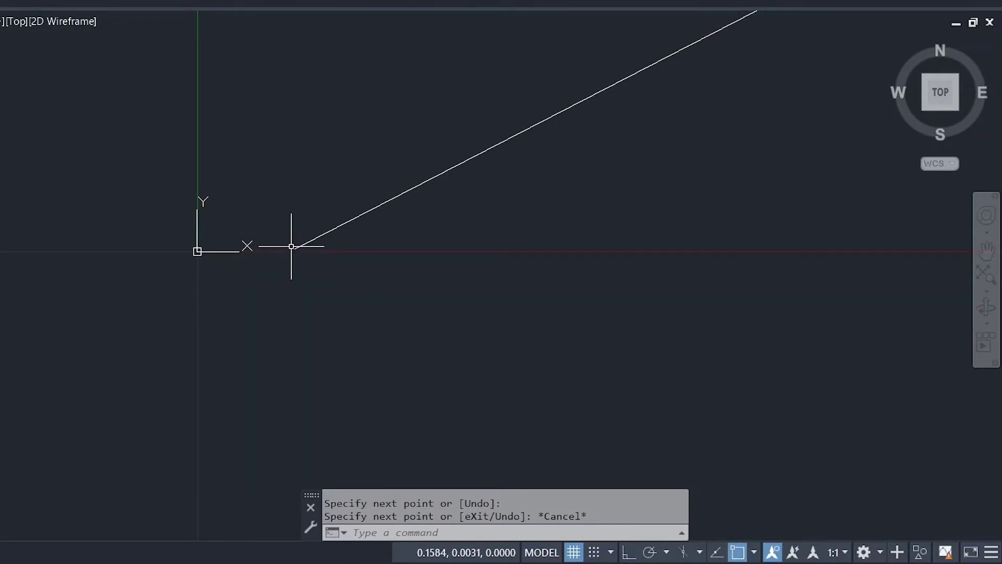
# Step: Readjust the zoom and start another LINE command with L
pyautogui.moveTo(296, 248)
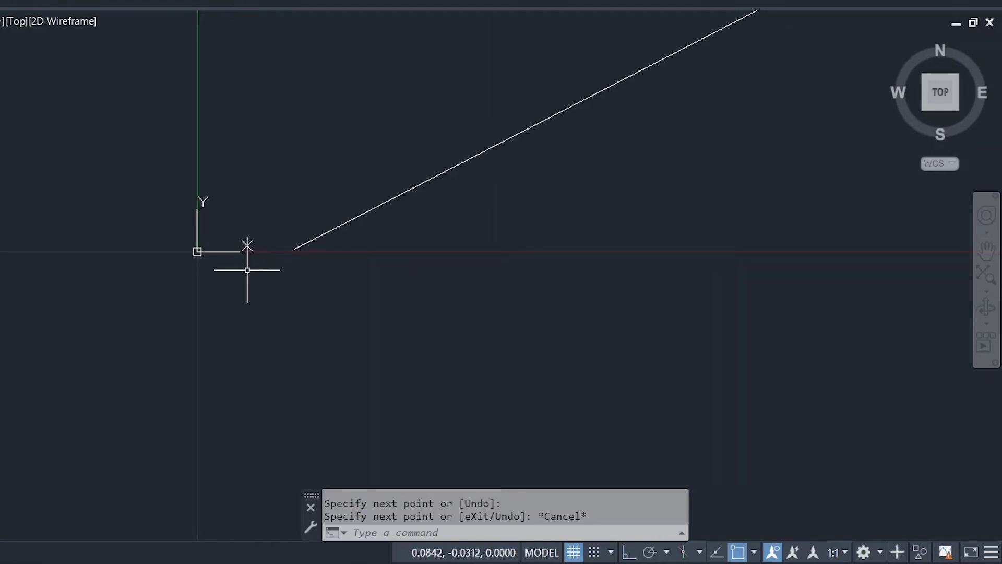
pyautogui.scroll(-4, 188, 308)
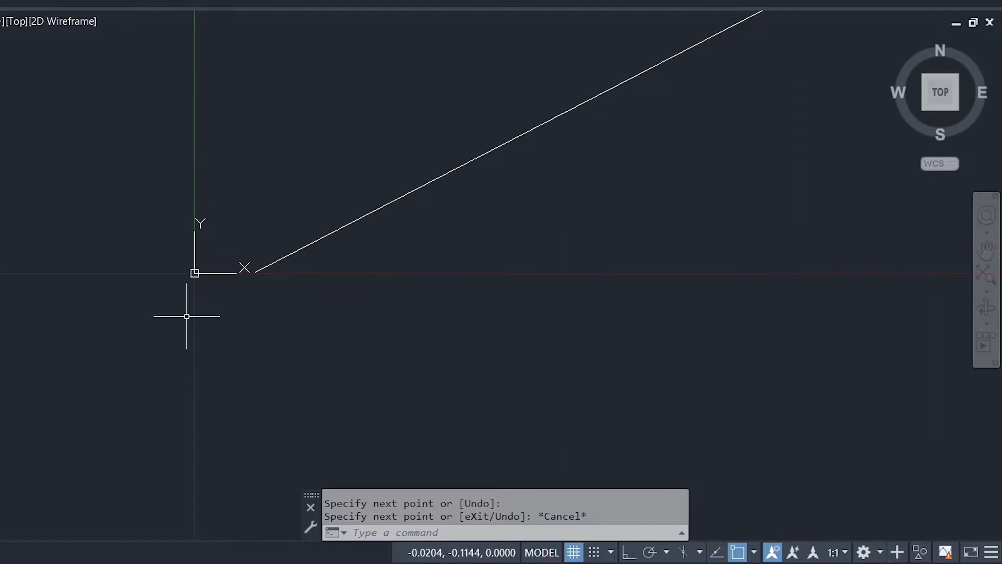
pyautogui.scroll(2, 183, 321)
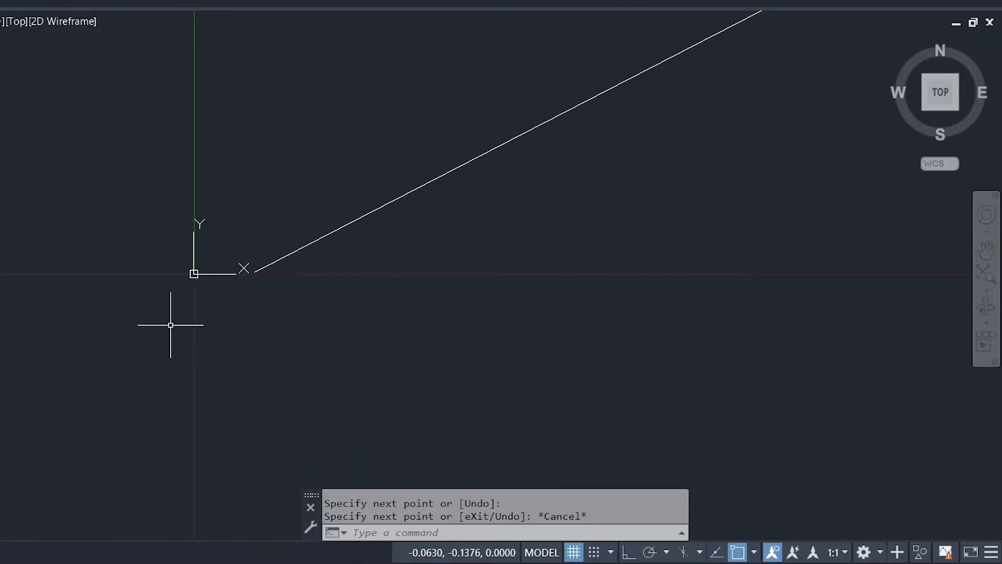
pyautogui.scroll(-1, 171, 325)
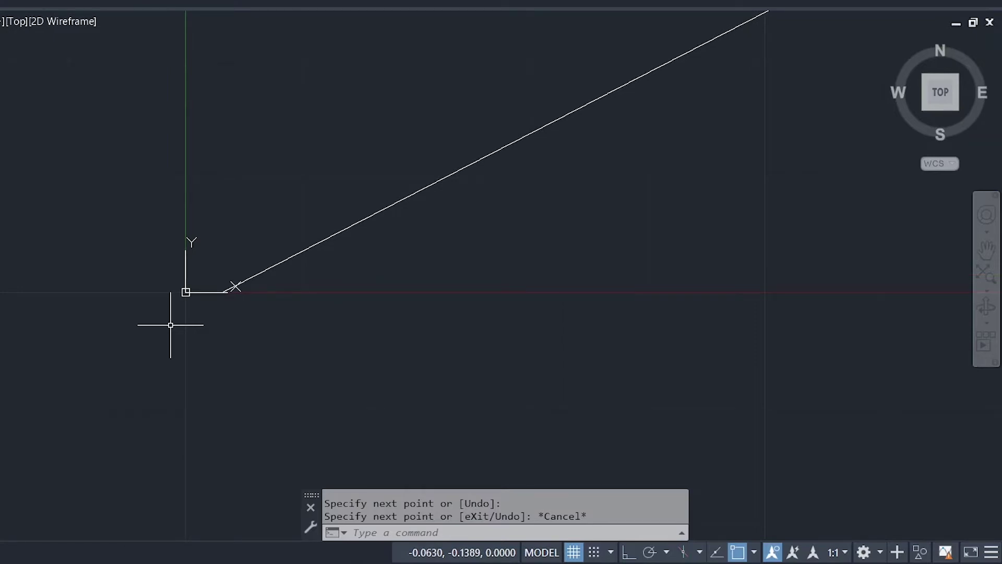
pyautogui.write('L')
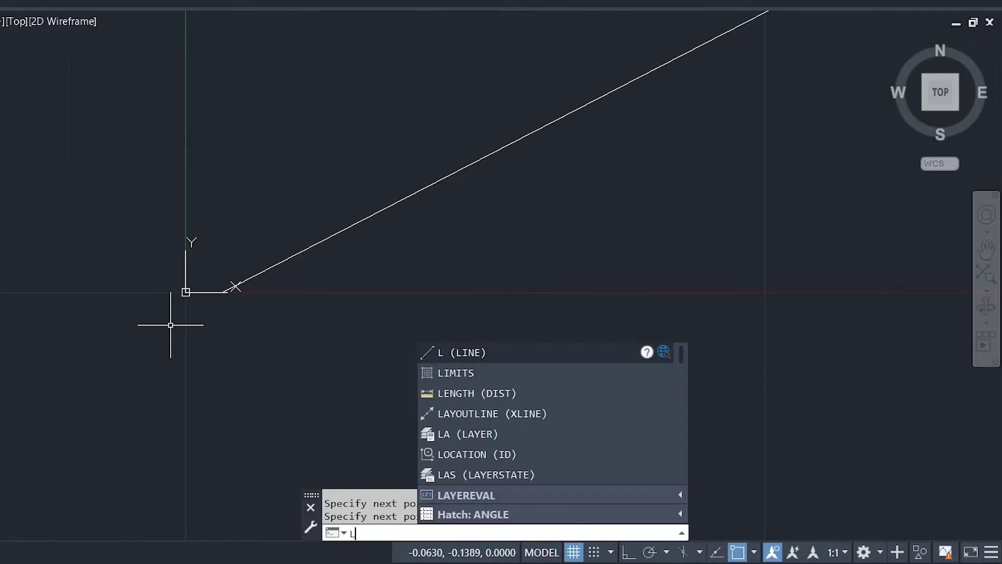
pyautogui.press('Return')
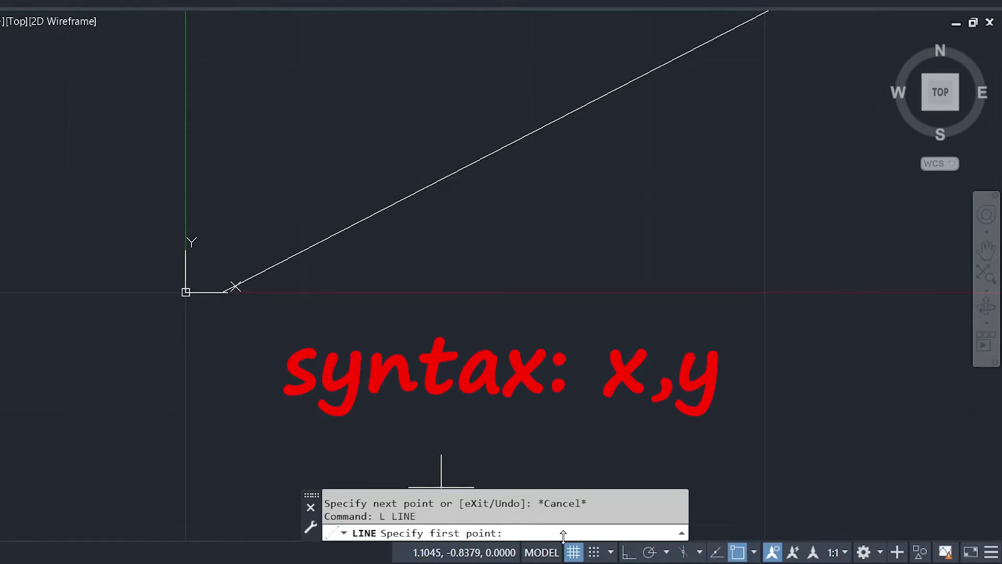
# Step: Draw a horizontal line from 0,0 to 10,0 along the X axis and select it
pyautogui.write(',0')
pyautogui.press('Return')
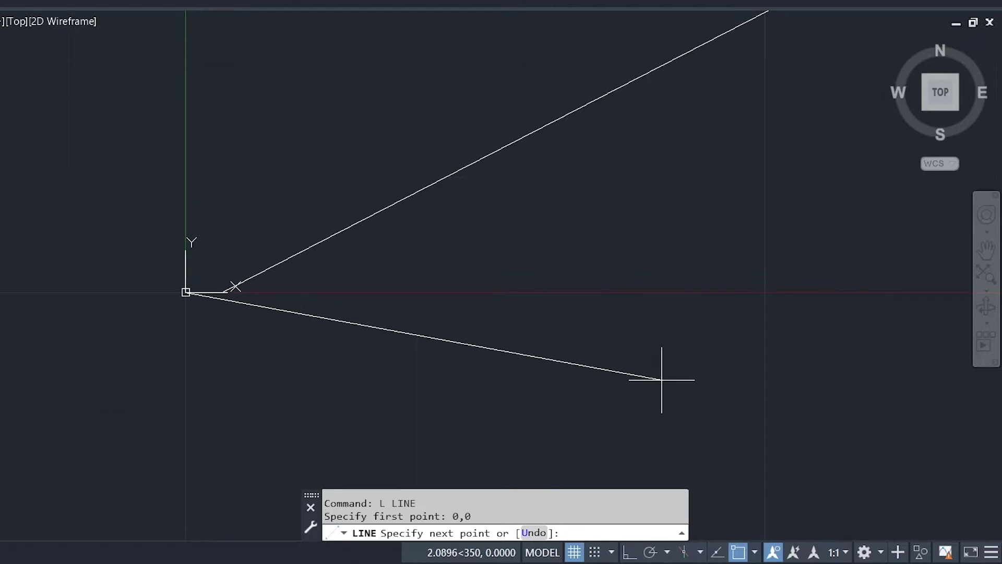
pyautogui.scroll(-5, 515, 361)
pyautogui.moveTo(477, 362)
pyautogui.mouseDown(button='middle')
pyautogui.moveTo(510, 378)
pyautogui.moveTo(190, 373)
pyautogui.mouseUp(button='middle')
pyautogui.scroll(-2, 190, 373)
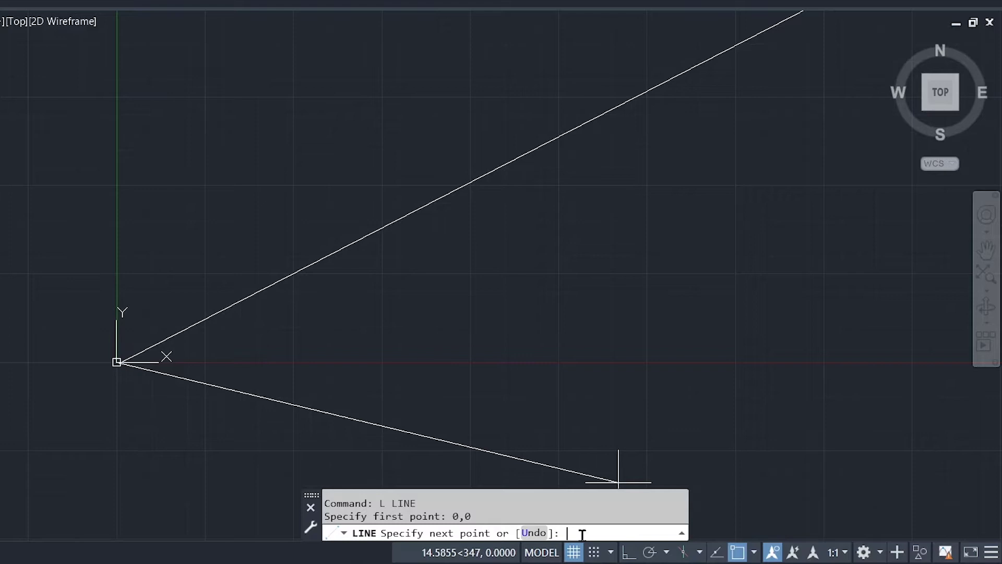
pyautogui.write('10,0')
pyautogui.press('Return')
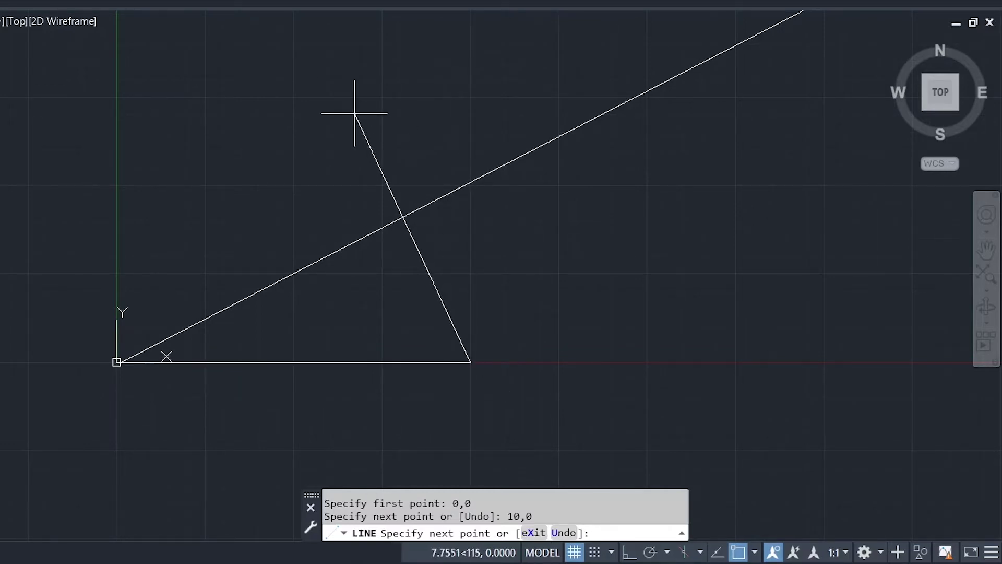
pyautogui.press('Escape')
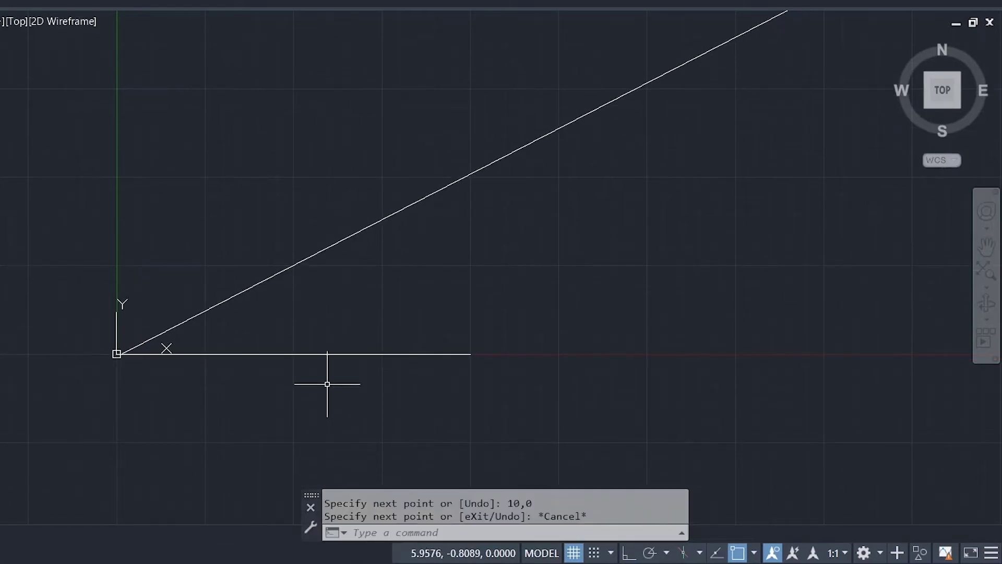
pyautogui.click(338, 354)
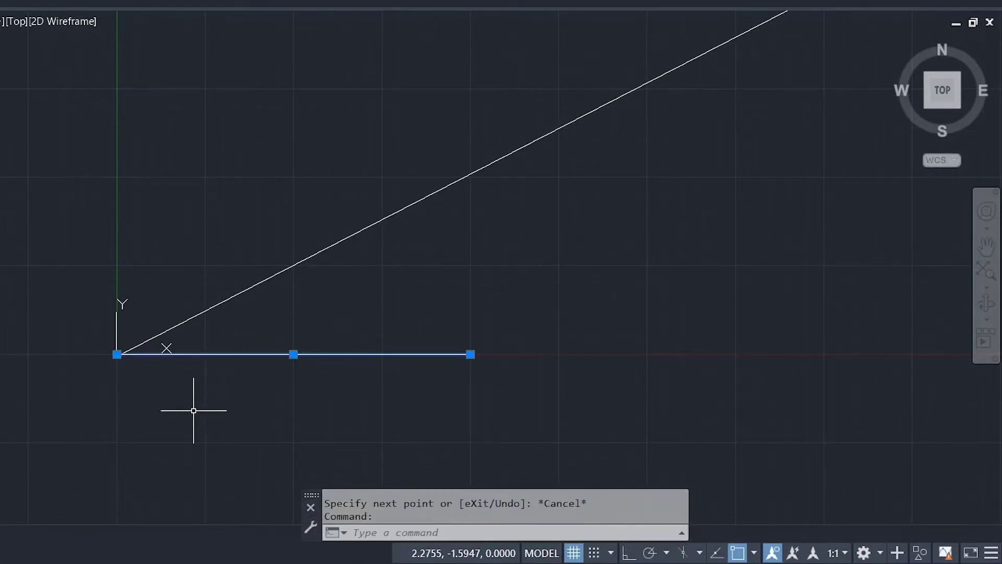
# Step: Deselect the 10-unit base line and type L for another line
pyautogui.moveTo(117, 355)
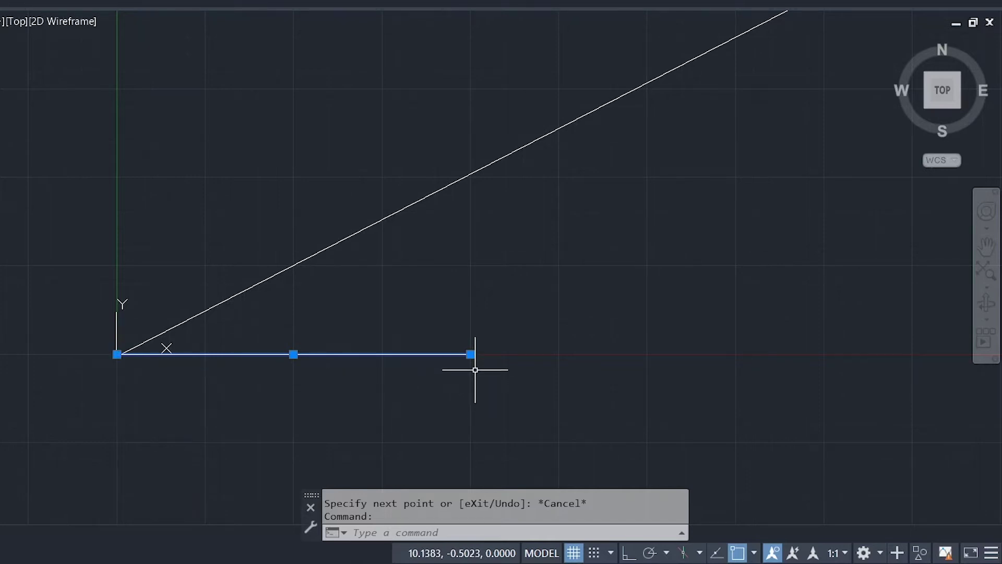
pyautogui.moveTo(470, 354)
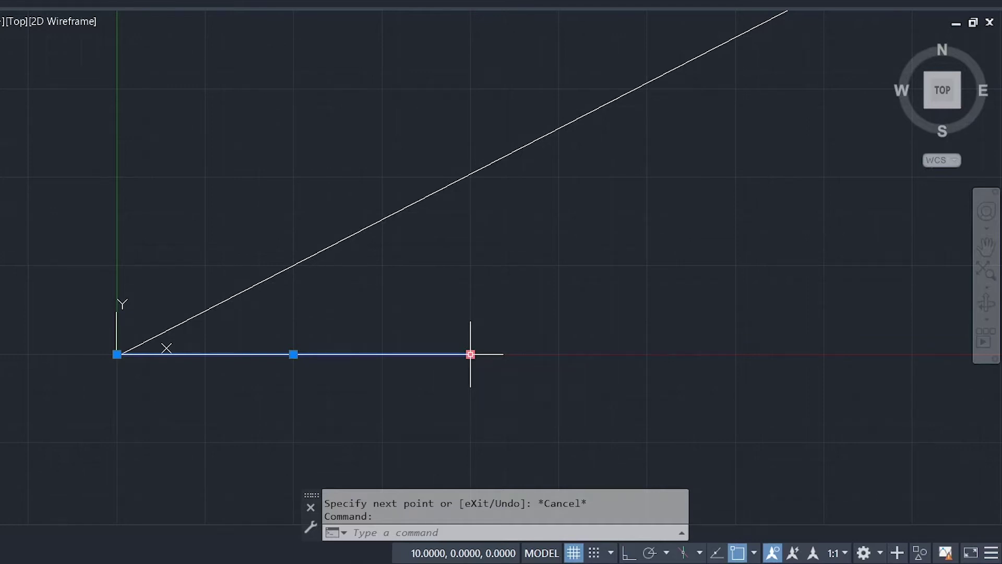
pyautogui.press('Escape')
pyautogui.press('Escape')
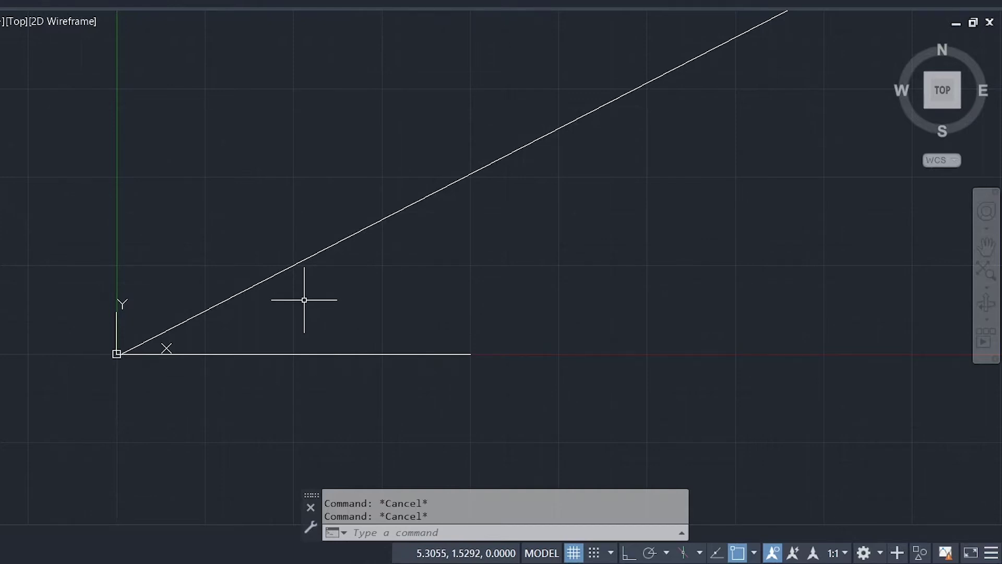
pyautogui.write('L')
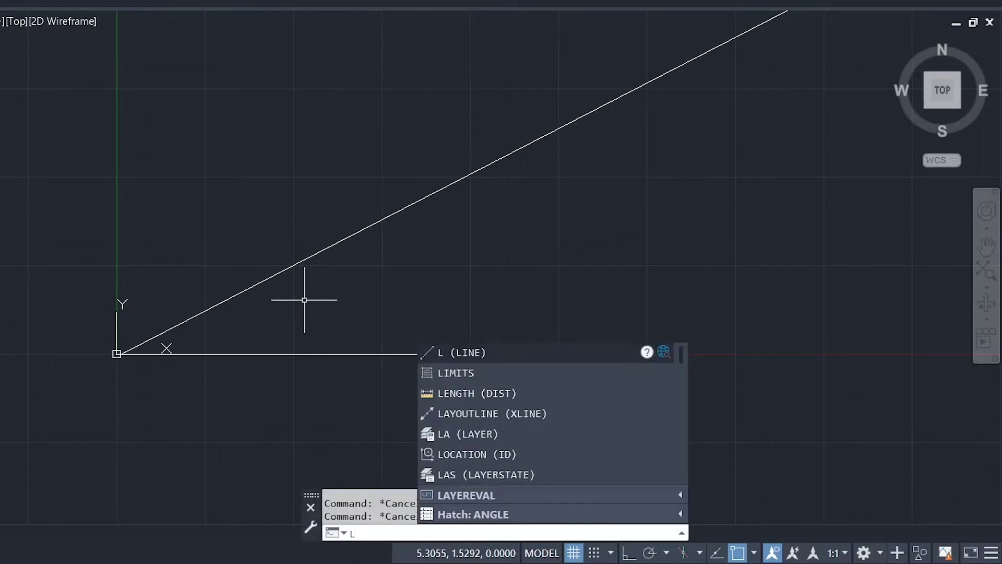
# Step: Draw a horizontal line above the base line, crossing the sloping line
pyautogui.press('Return')
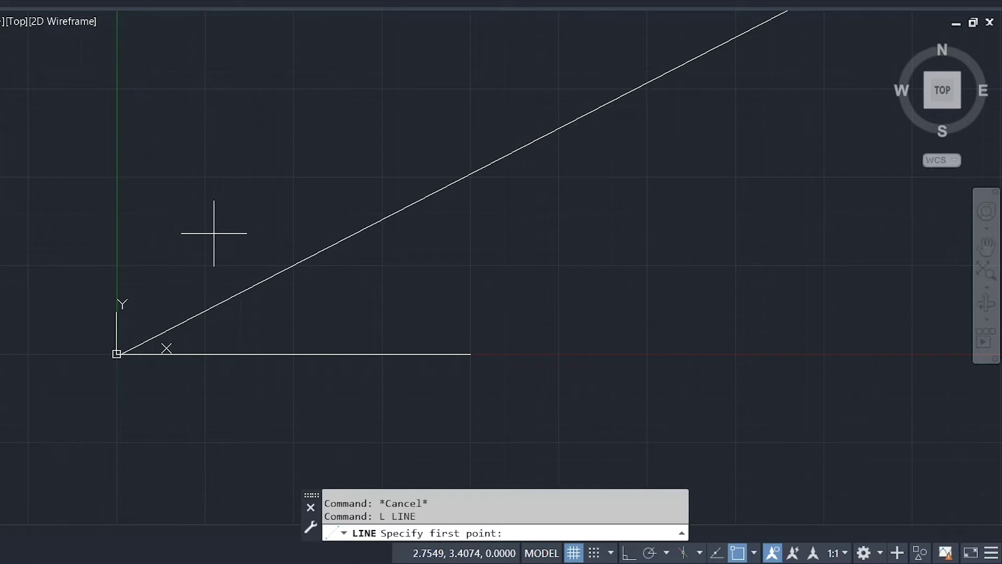
pyautogui.click(195, 255)
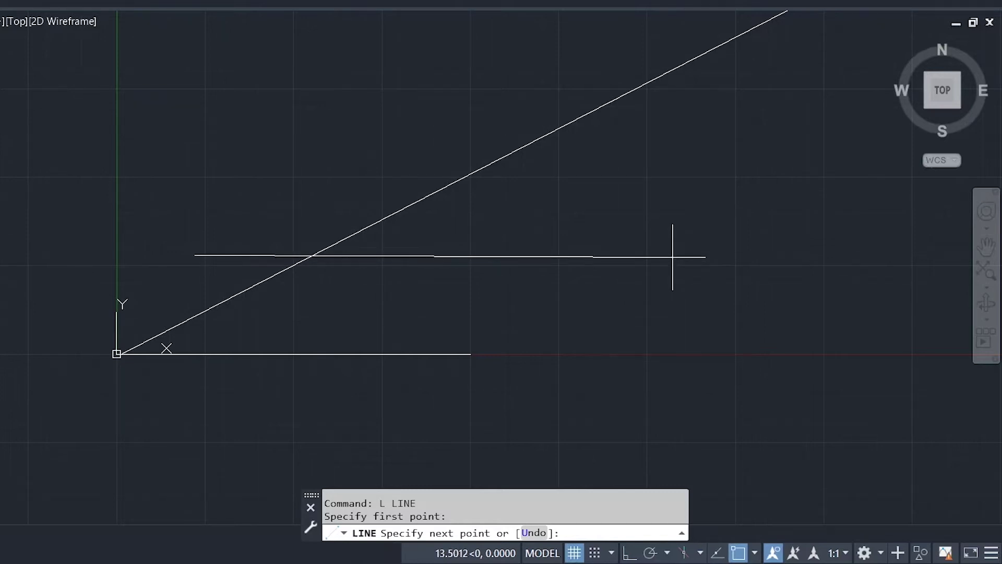
pyautogui.click(673, 257)
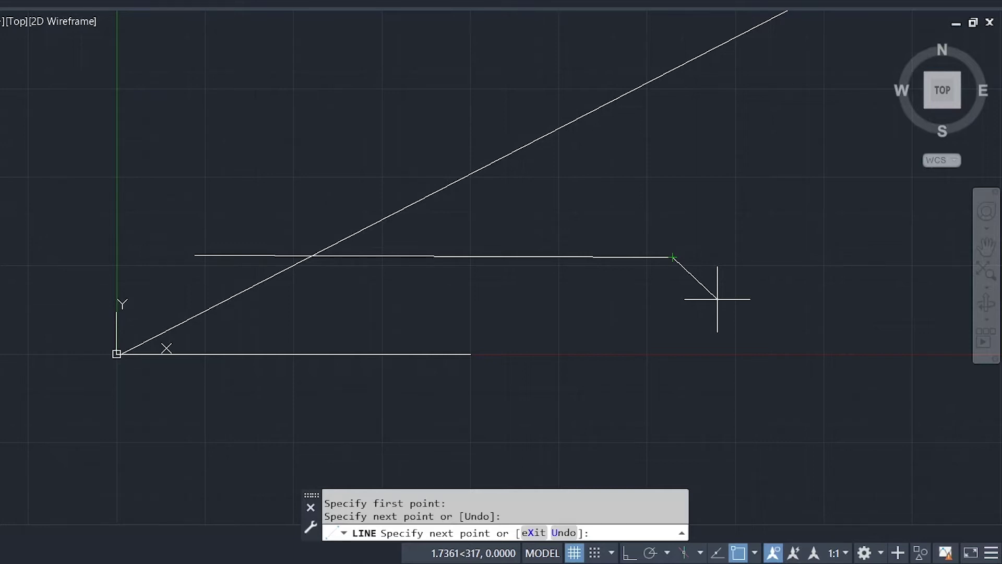
pyautogui.press('Escape')
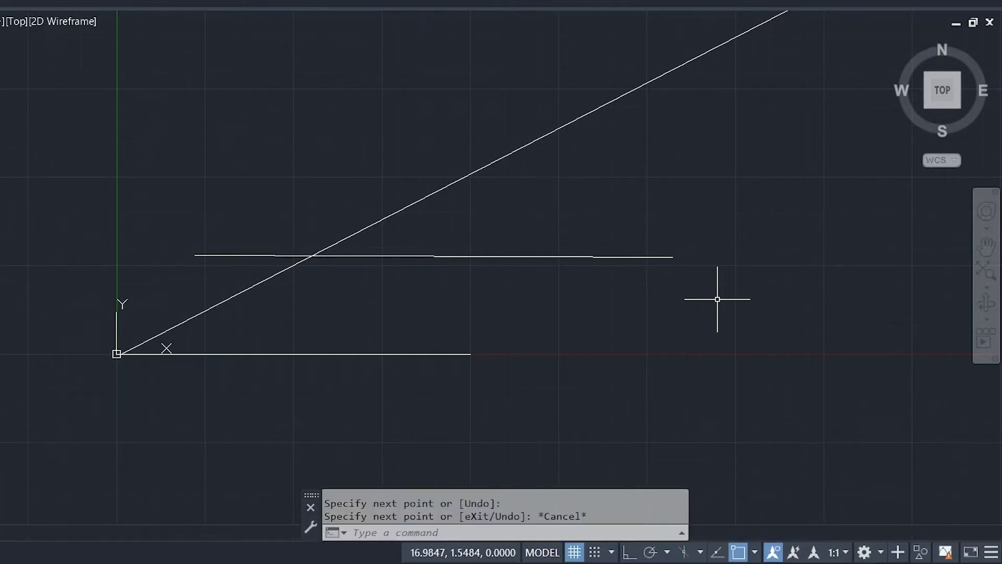
pyautogui.scroll(2, 413, 266)
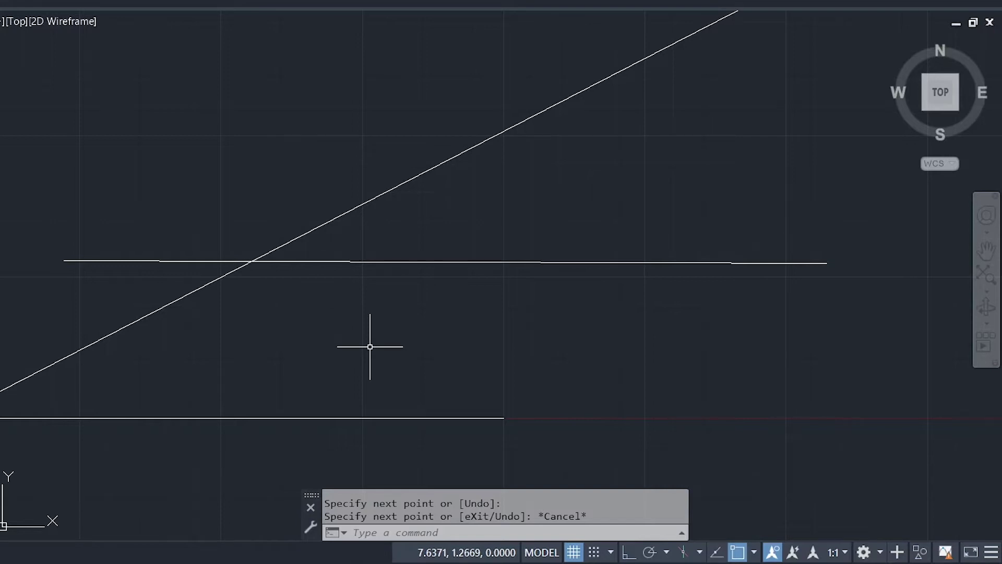
pyautogui.write('L')
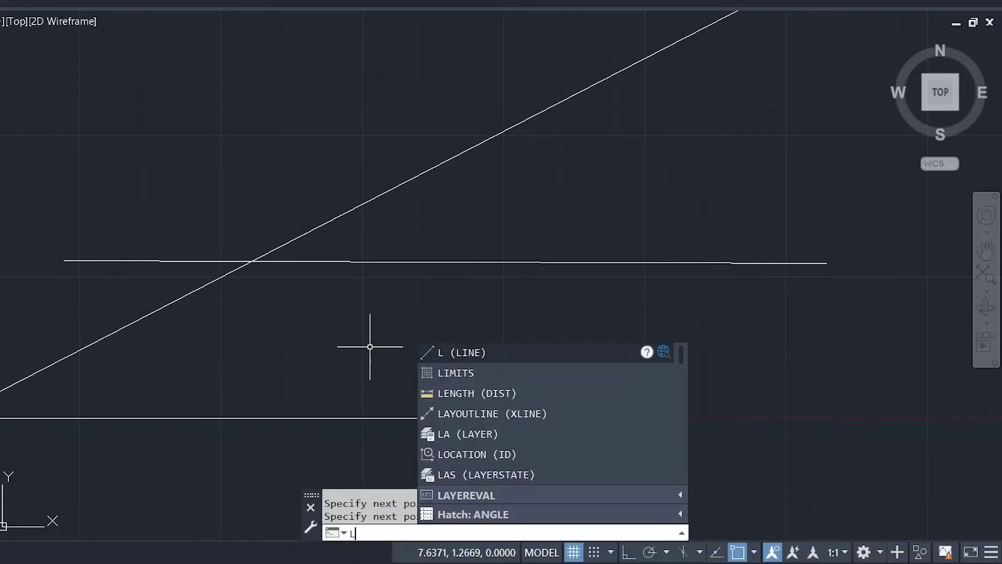
# Step: Start a new line at the upper left and turn on Ortho mode
pyautogui.press('Return')
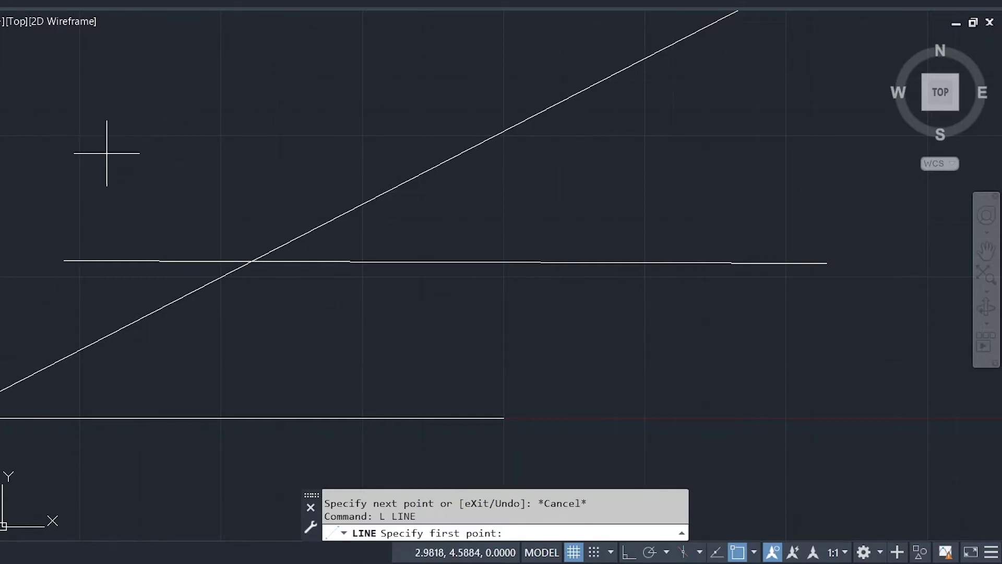
pyautogui.click(63, 189)
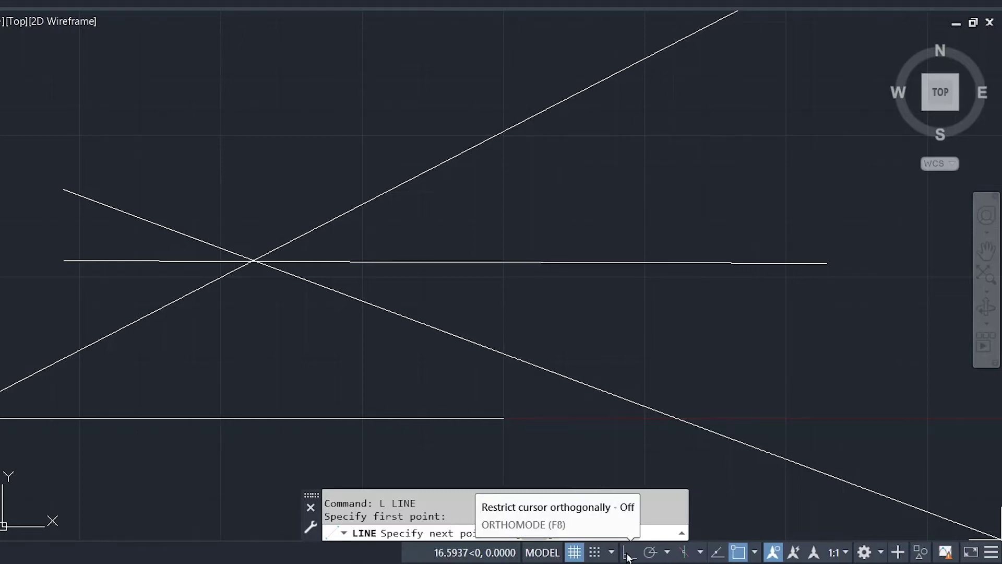
pyautogui.click(627, 553)
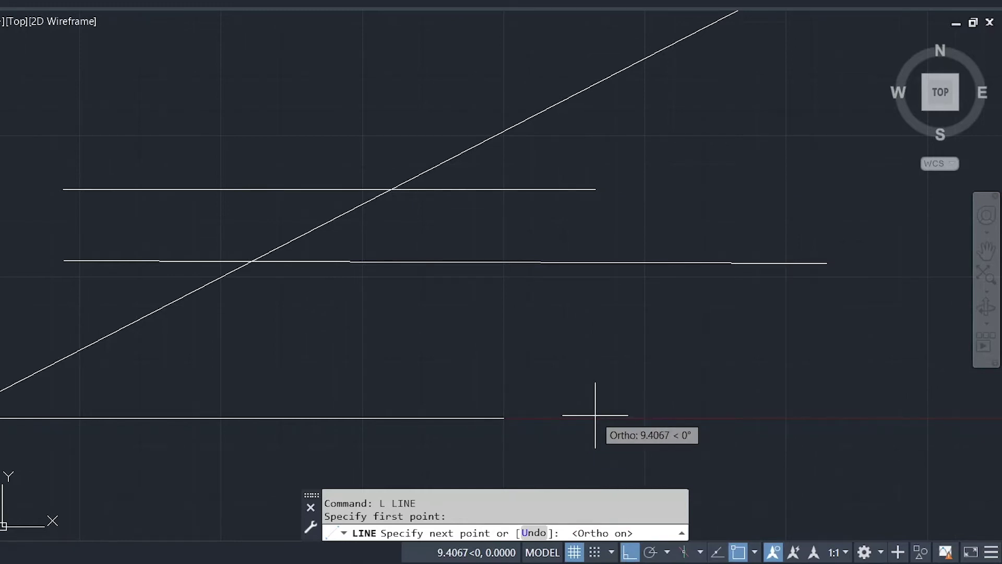
# Step: End the second horizontal line right of the sloping line, then recentre the view
pyautogui.scroll(-2, 551, 201)
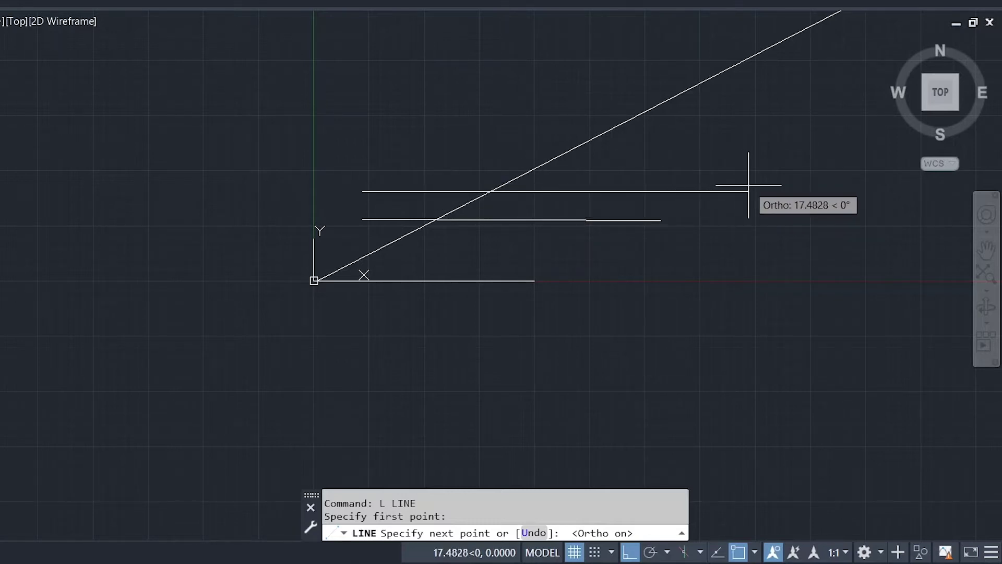
pyautogui.scroll(-2, 749, 185)
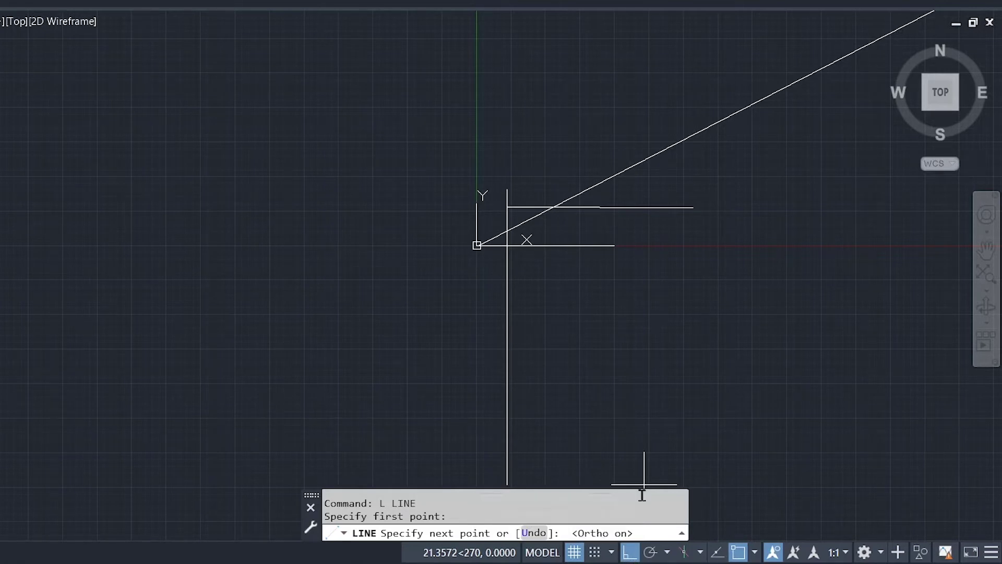
pyautogui.click(755, 188)
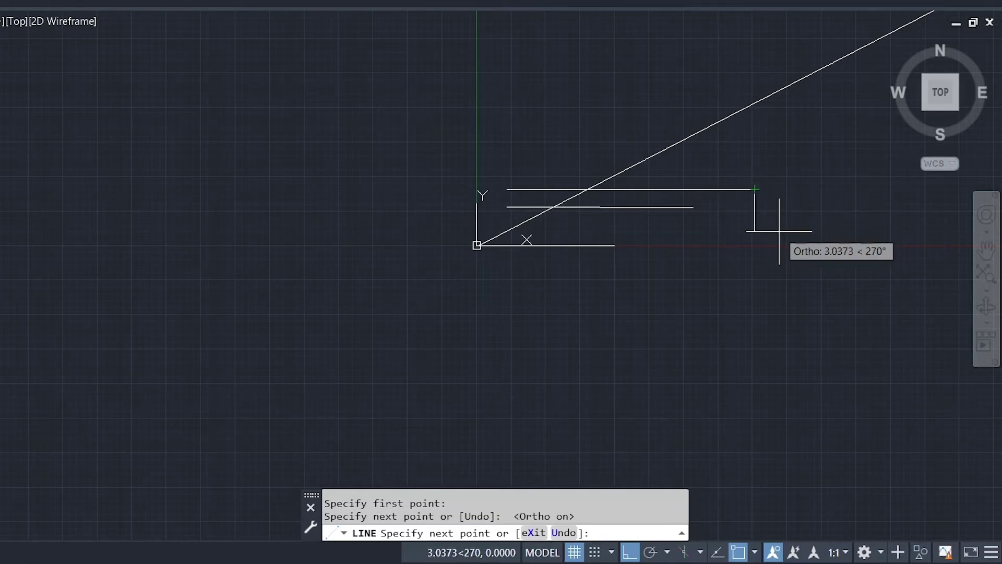
pyautogui.press('Escape')
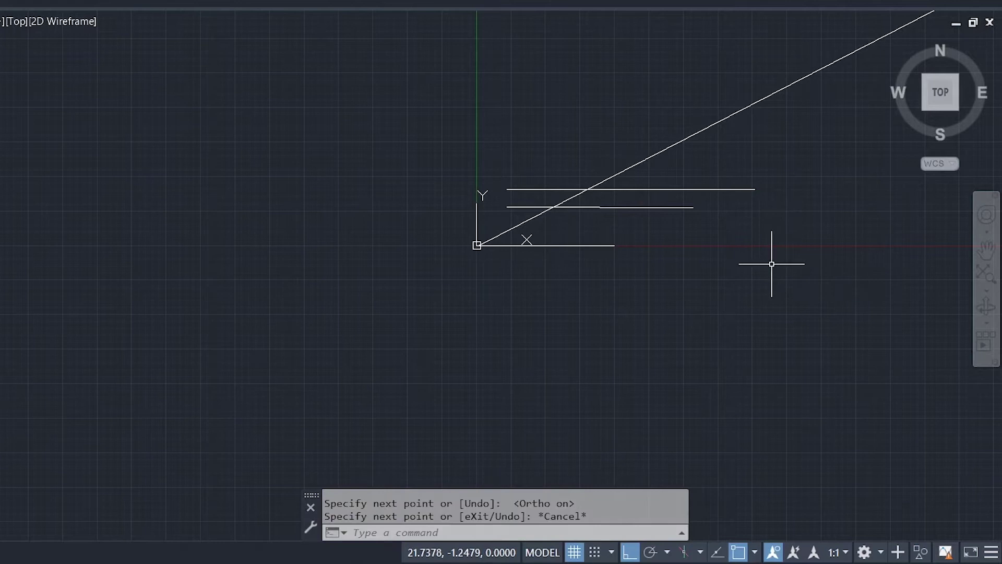
pyautogui.scroll(4, 631, 164)
pyautogui.moveTo(656, 233); pyautogui.dragTo(482, 249, button='middle')
pyautogui.scroll(4, 417, 255)
pyautogui.scroll(-2, 445, 241)
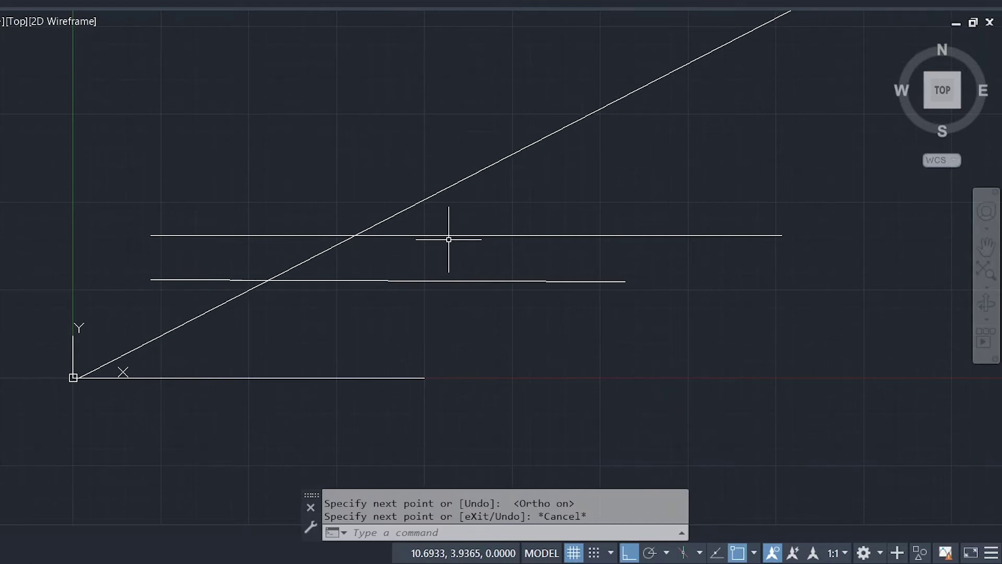
pyautogui.scroll(-4, 448, 239)
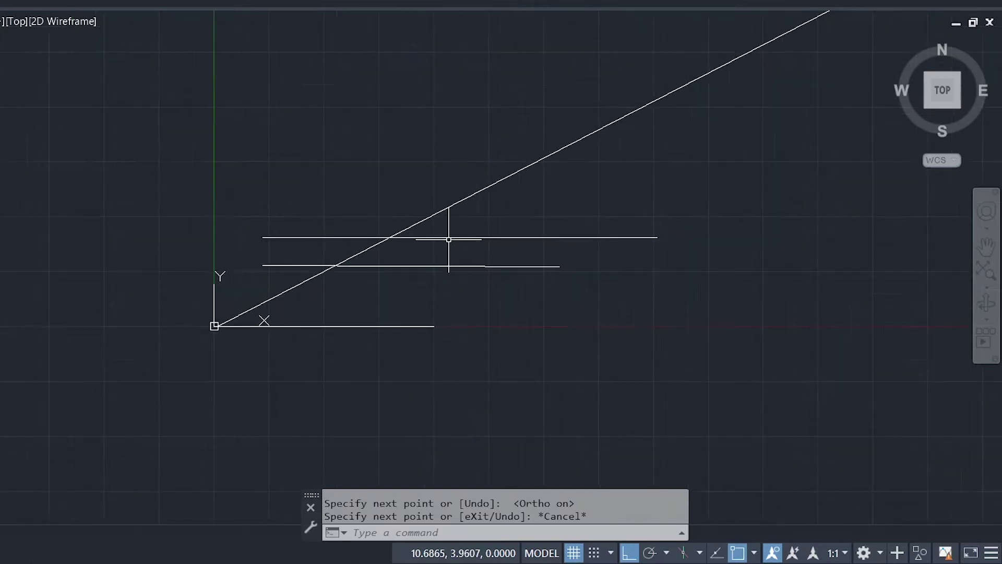
# Step: Draw a tall vertical line with Ortho above the horizontal lines, left of the diagonal
pyautogui.write('L')
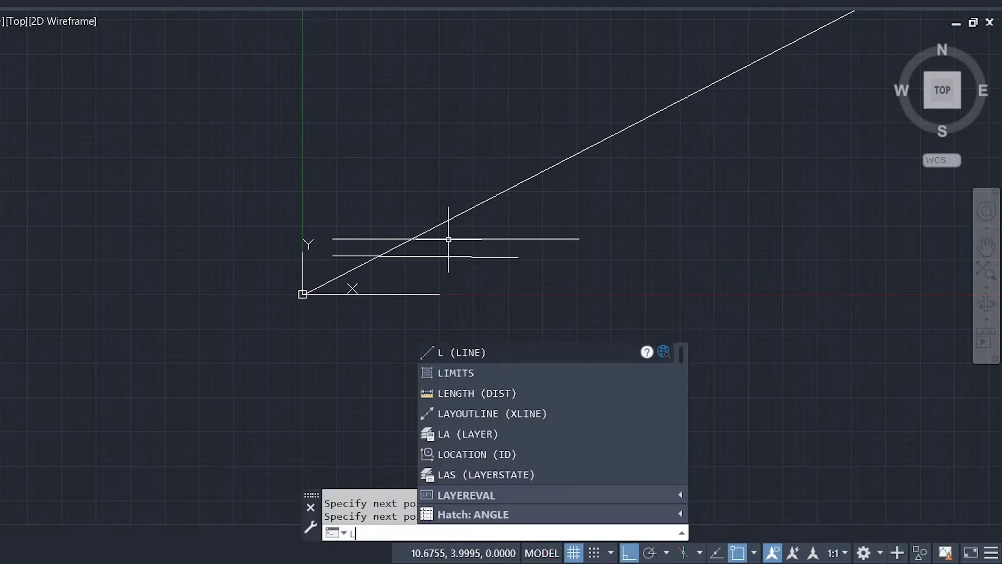
pyautogui.press('Return')
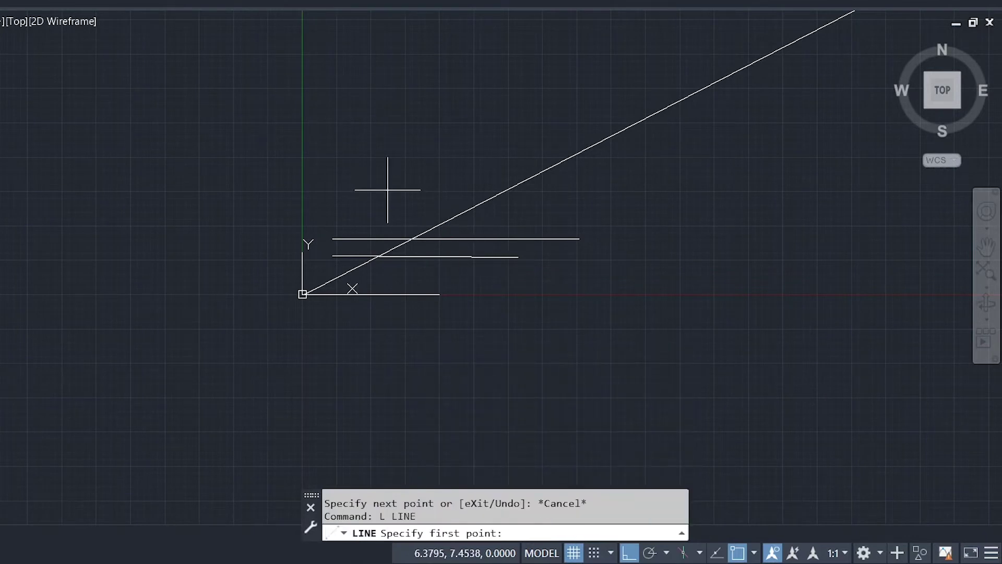
pyautogui.click(369, 203)
pyautogui.moveTo(371, 94); pyautogui.dragTo(357, 236, button='middle')
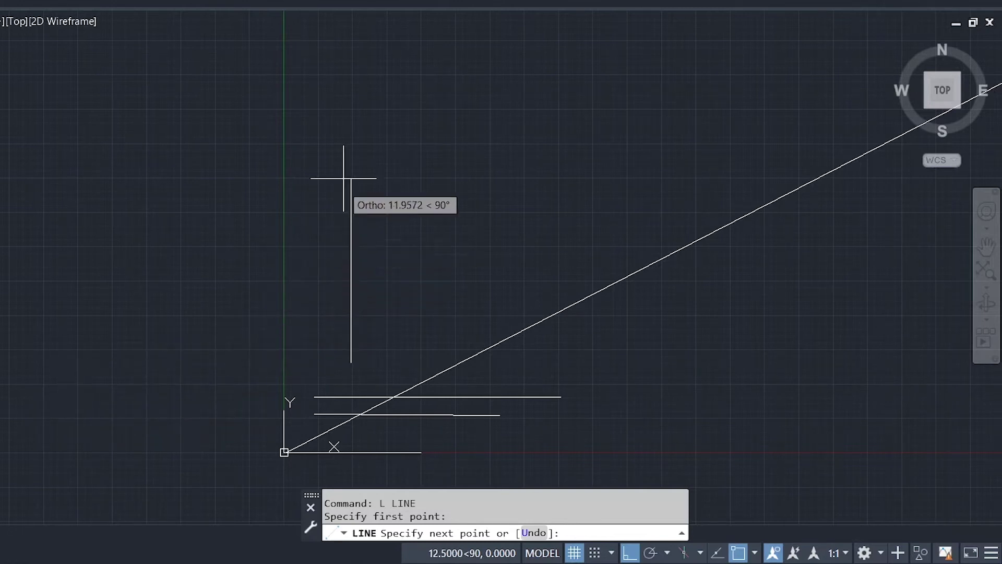
pyautogui.moveTo(358, 213); pyautogui.dragTo(337, 13, button='middle')
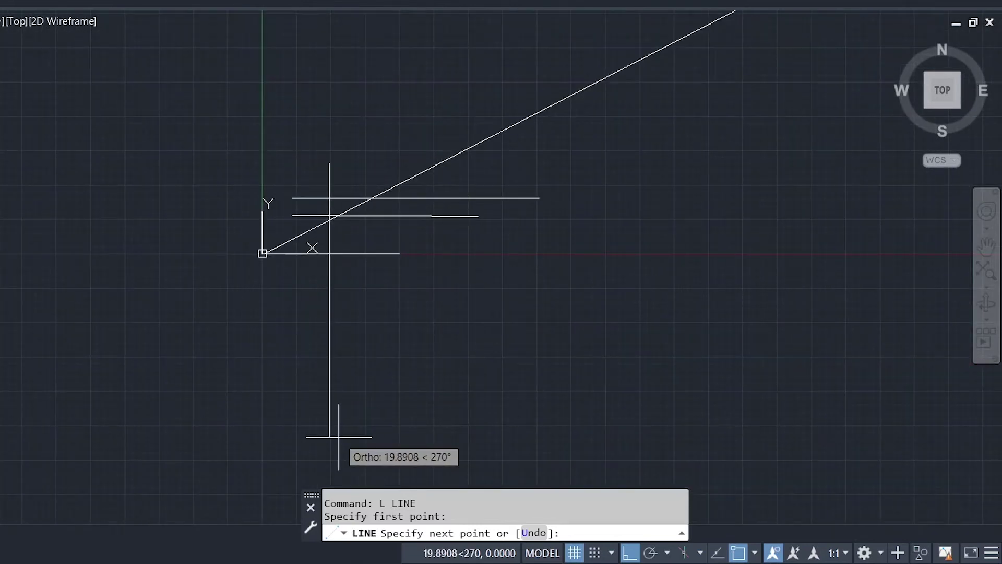
pyautogui.moveTo(318, 60); pyautogui.dragTo(310, 295, button='middle')
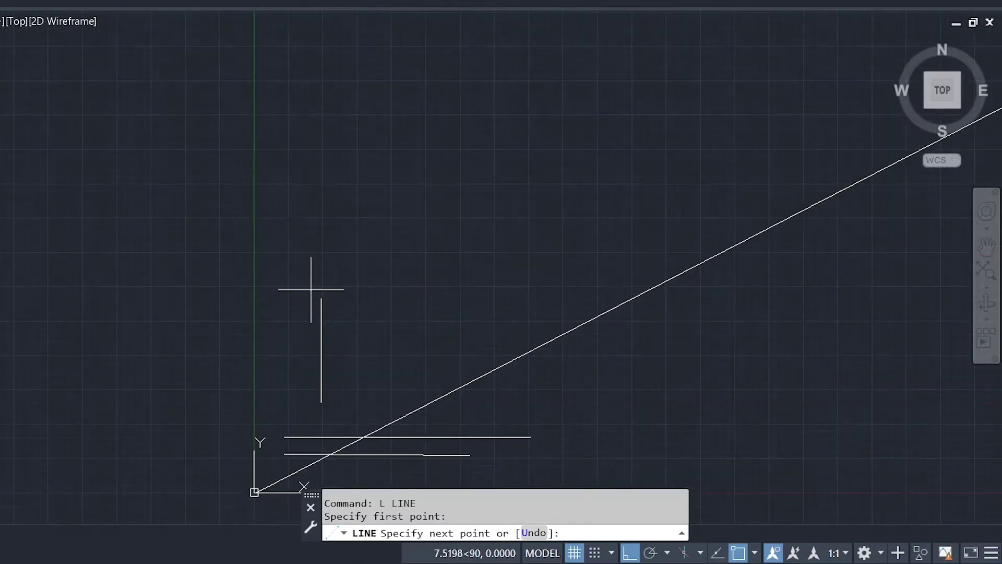
pyautogui.click(312, 149)
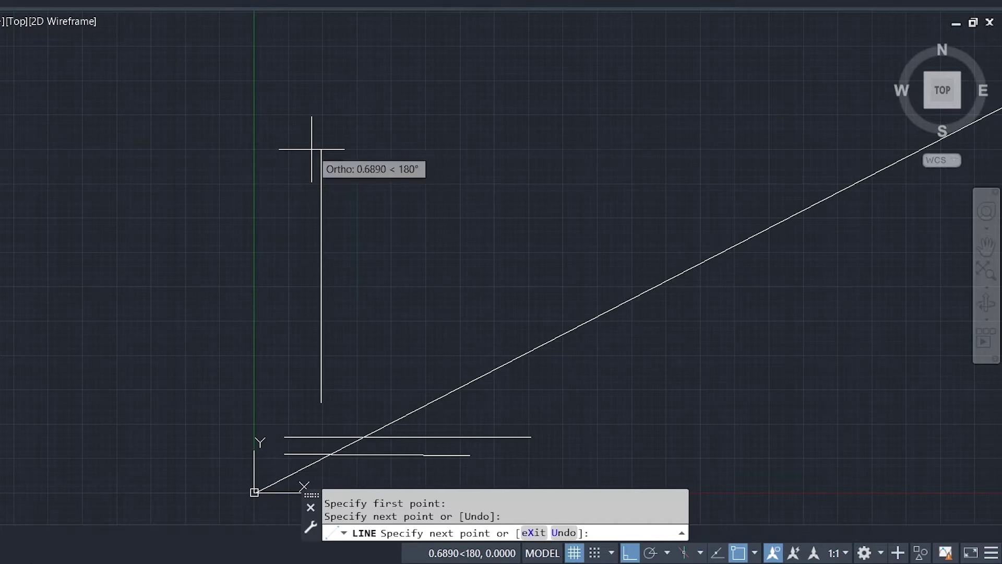
pyautogui.press('Escape')
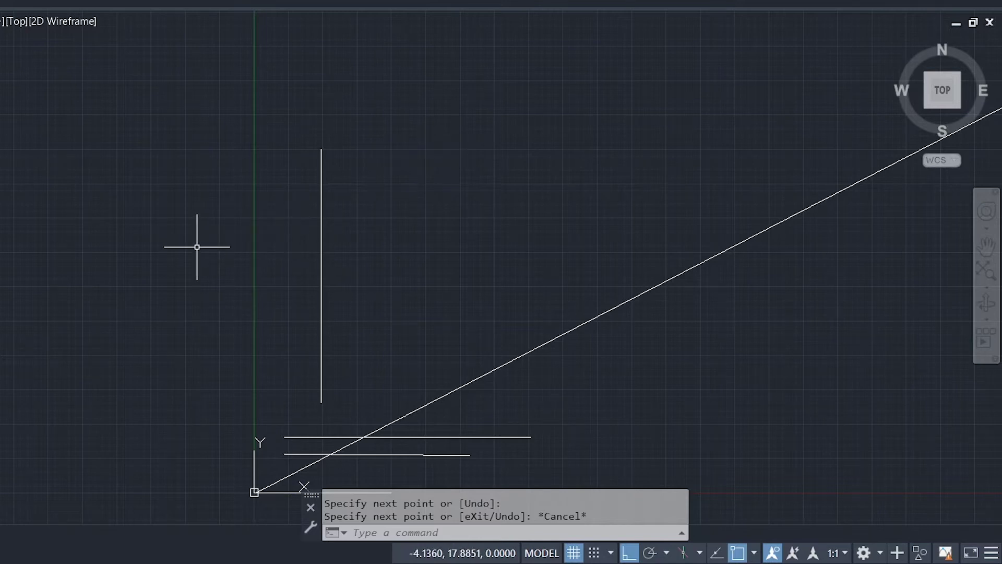
pyautogui.scroll(-3, 197, 247)
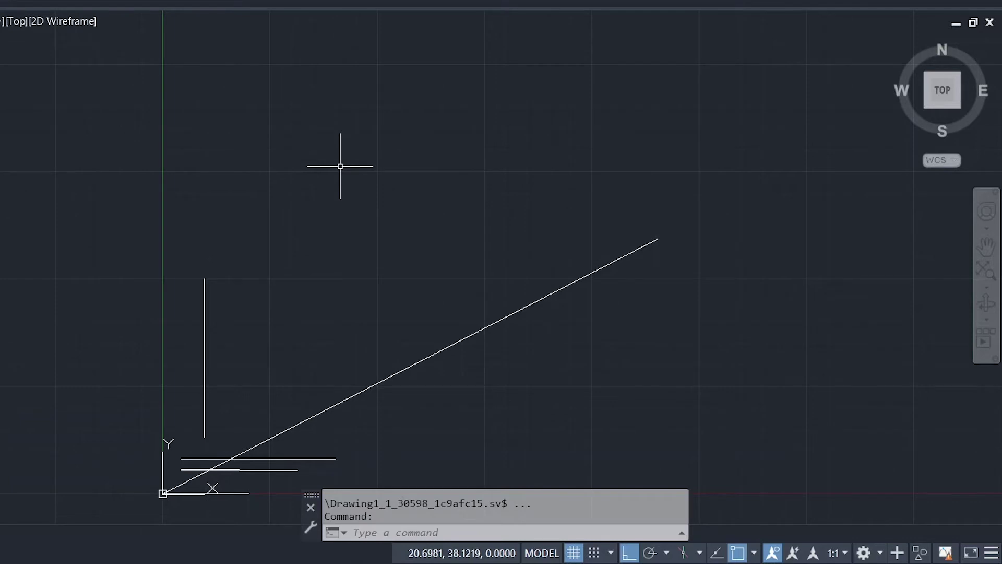
# Step: Draw a RECT rectangle from an upper-left corner to a lower-right corner on the sloping line
pyautogui.write('rect')
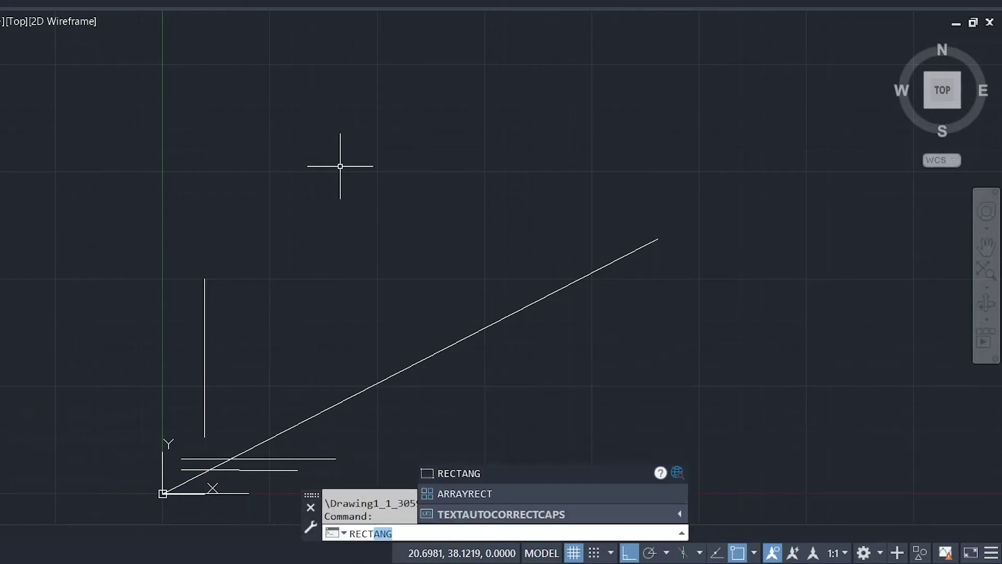
pyautogui.press('Return')
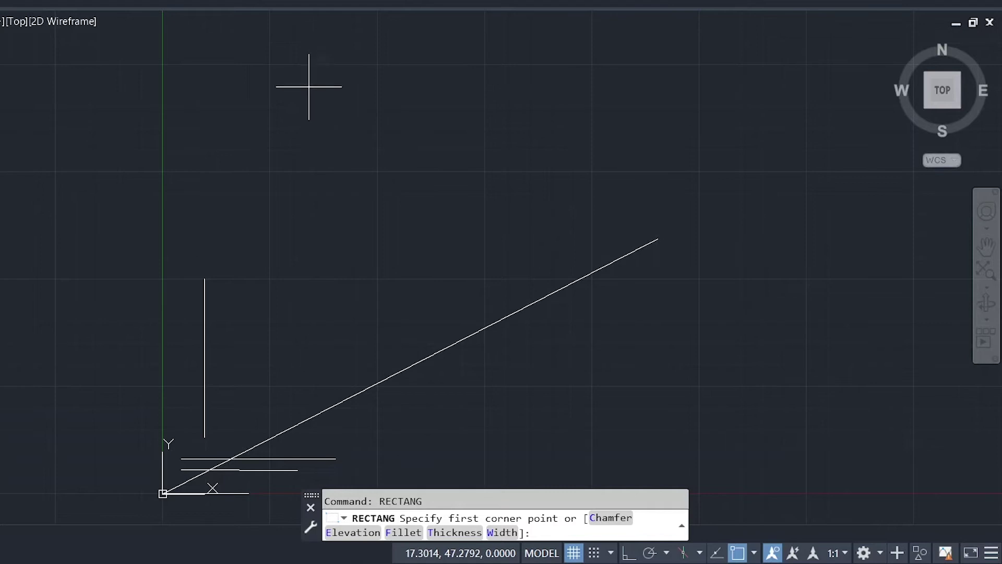
pyautogui.click(269, 78)
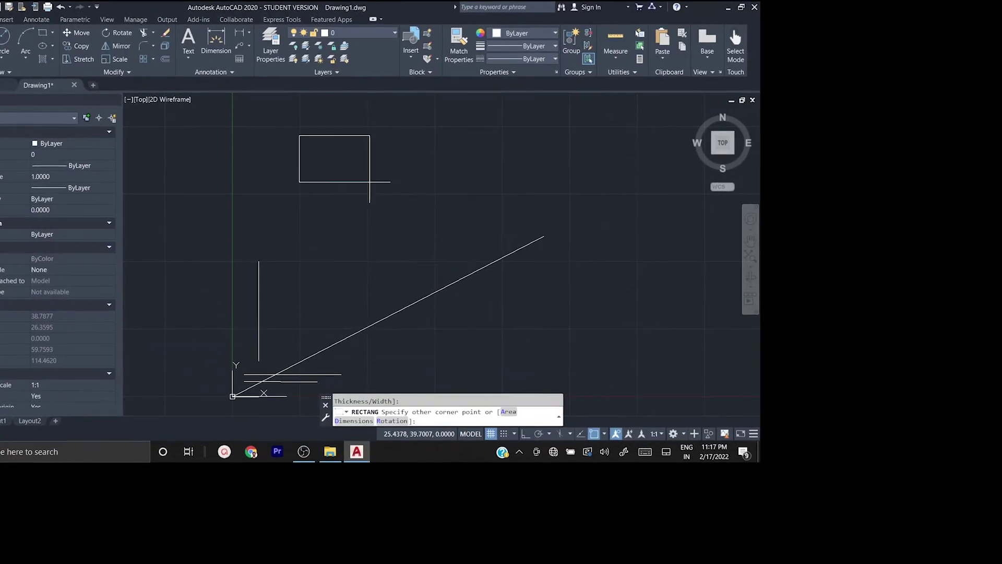
pyautogui.scroll(-2, 443, 217)
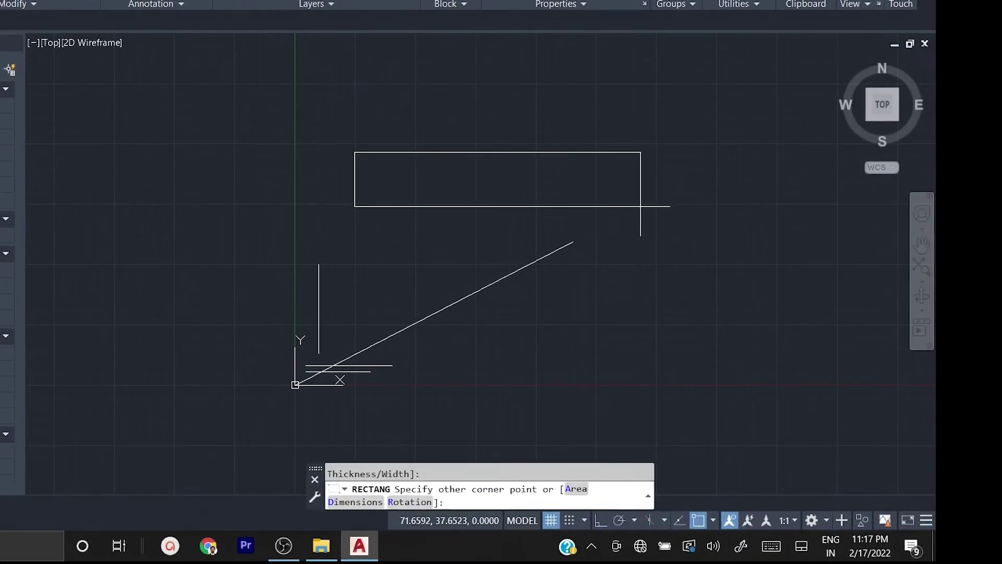
pyautogui.click(649, 279)
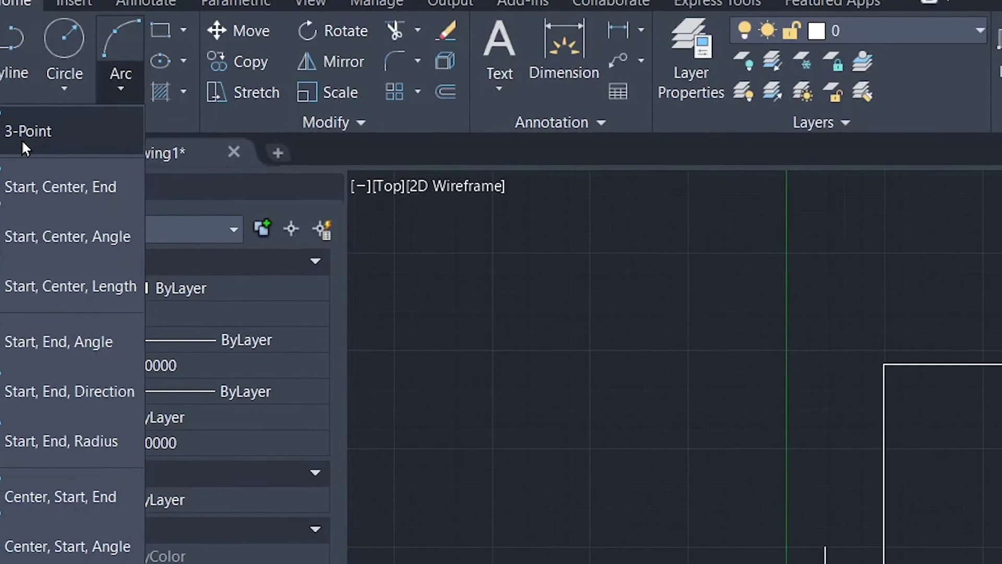
# Step: Draw a three-point arc curving upward to the right of the rectangle, then select it
pyautogui.click(58, 142)
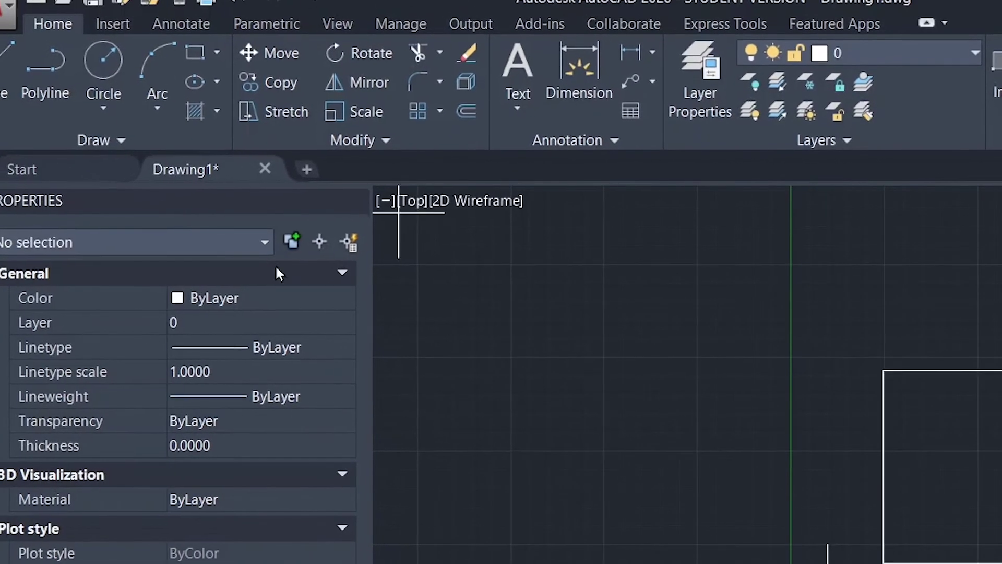
pyautogui.scroll(-2, 653, 517)
pyautogui.scroll(3, 929, 420)
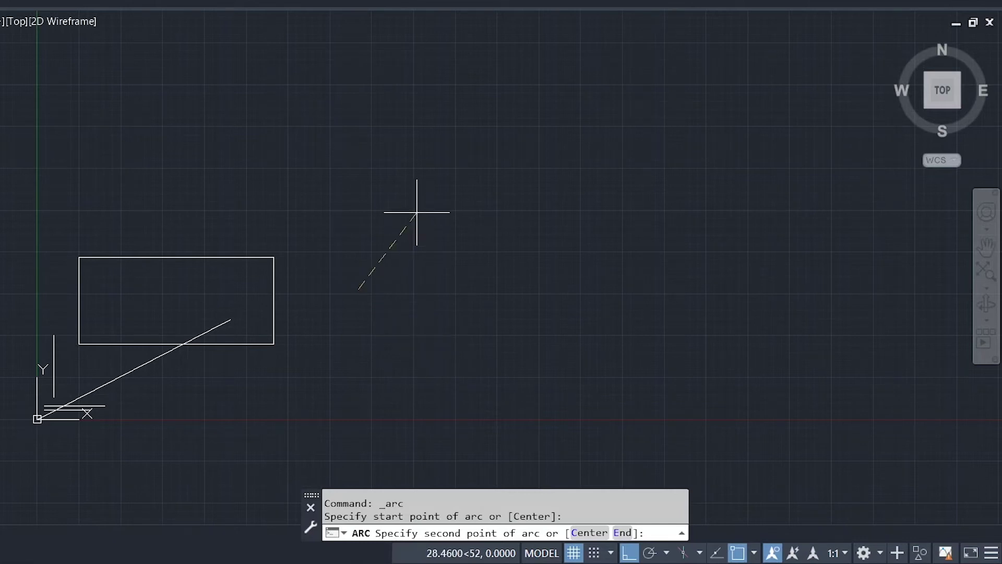
pyautogui.click(405, 178)
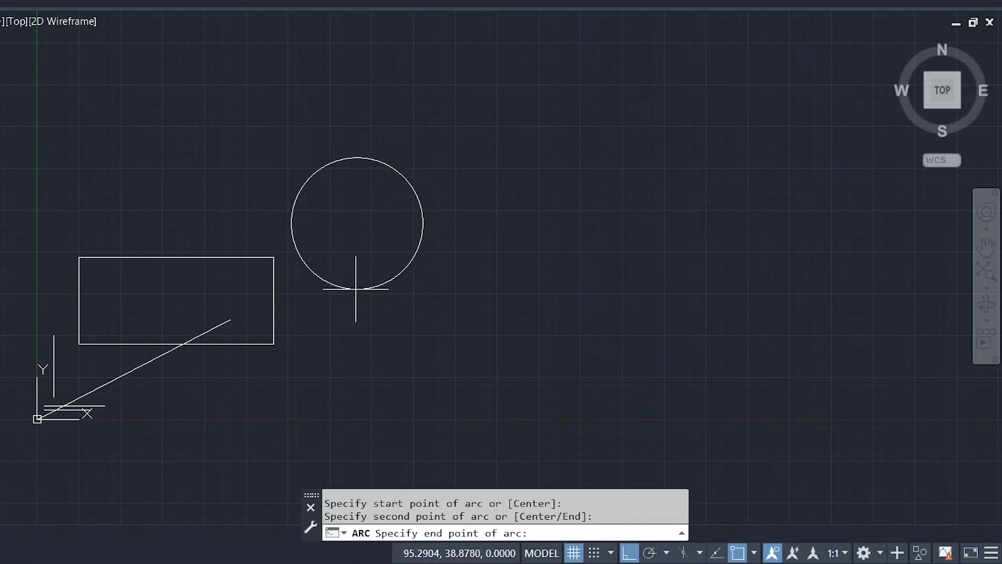
pyautogui.click(478, 137)
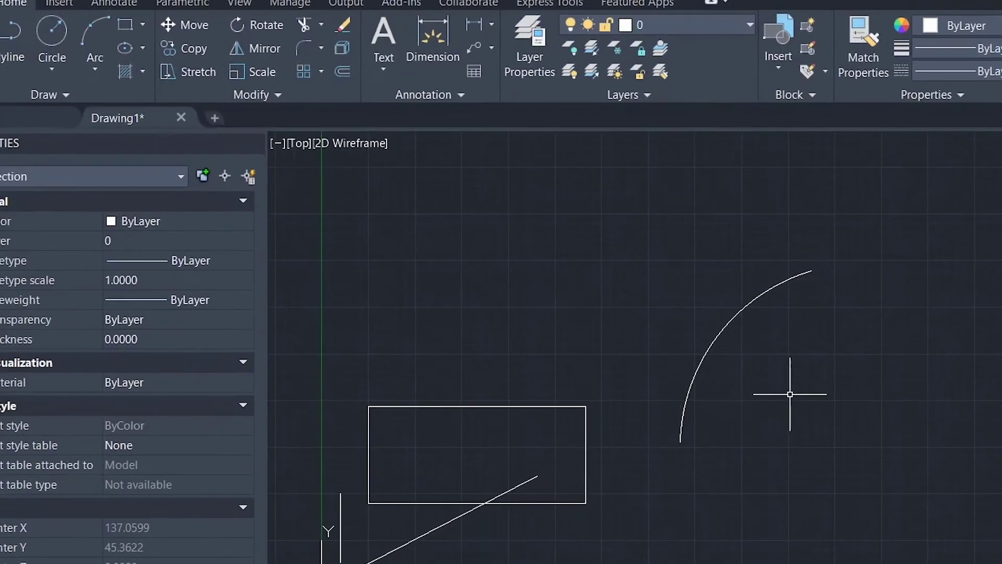
pyautogui.click(718, 334)
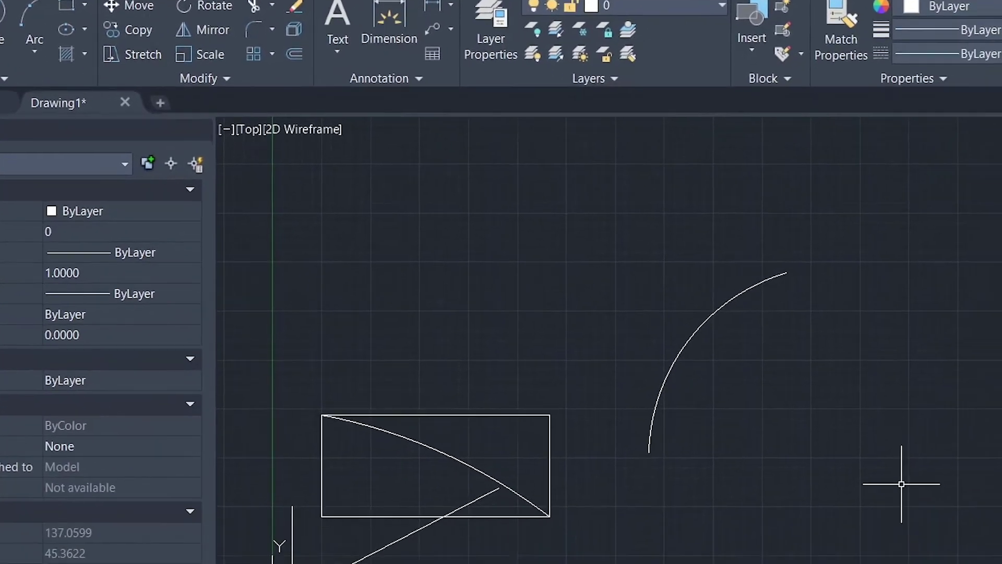
# Step: Start HATCH, choose the ANGLE pattern, and fill the rectangle's area above the curve
pyautogui.write('hatch')
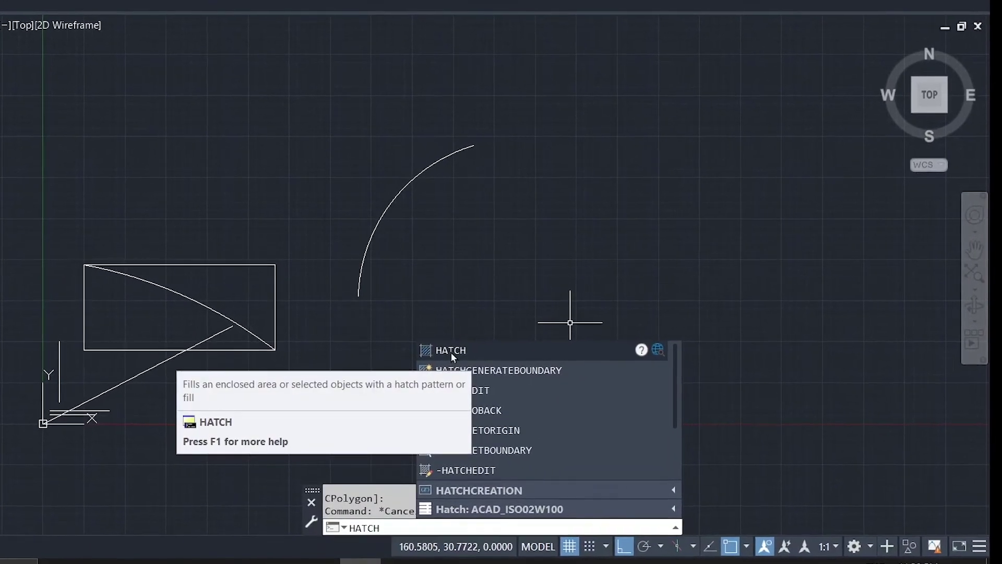
pyautogui.click(452, 353)
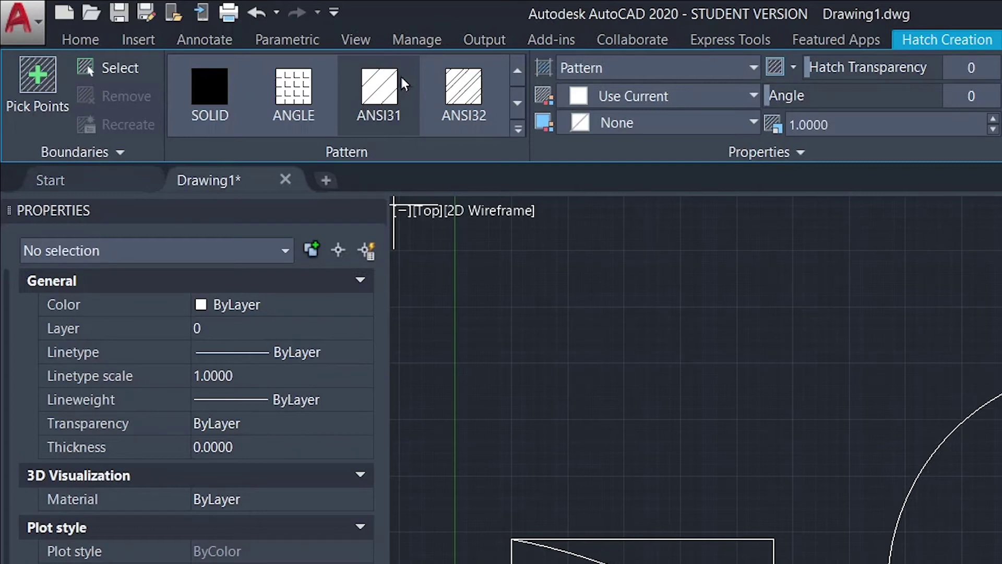
pyautogui.click(471, 90)
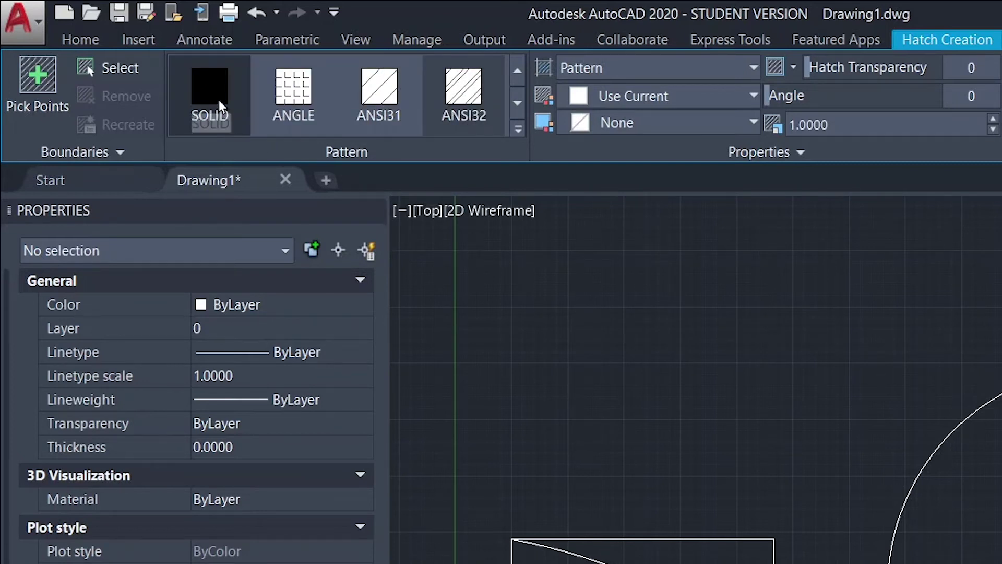
pyautogui.click(218, 99)
pyautogui.click(302, 97)
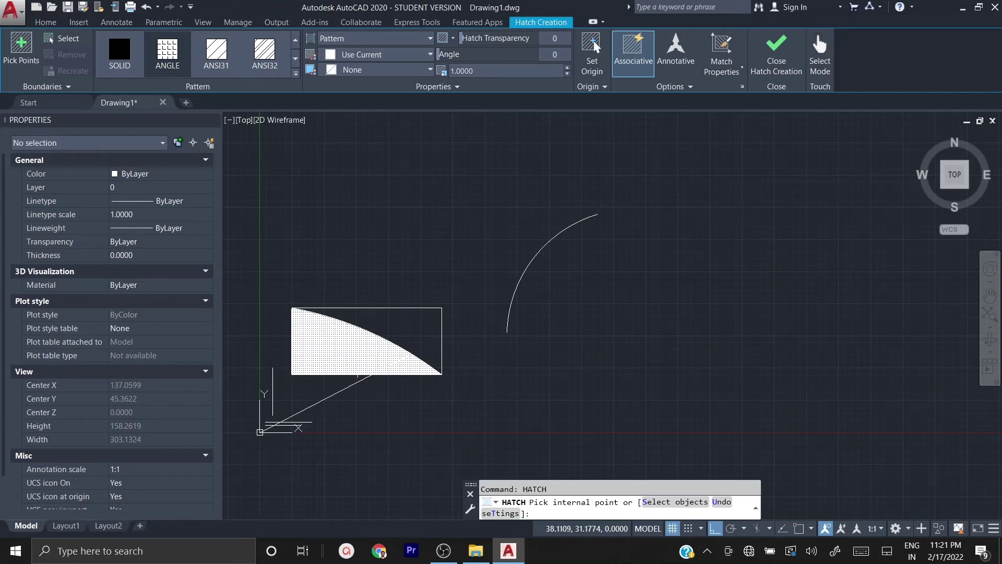
pyautogui.click(405, 321)
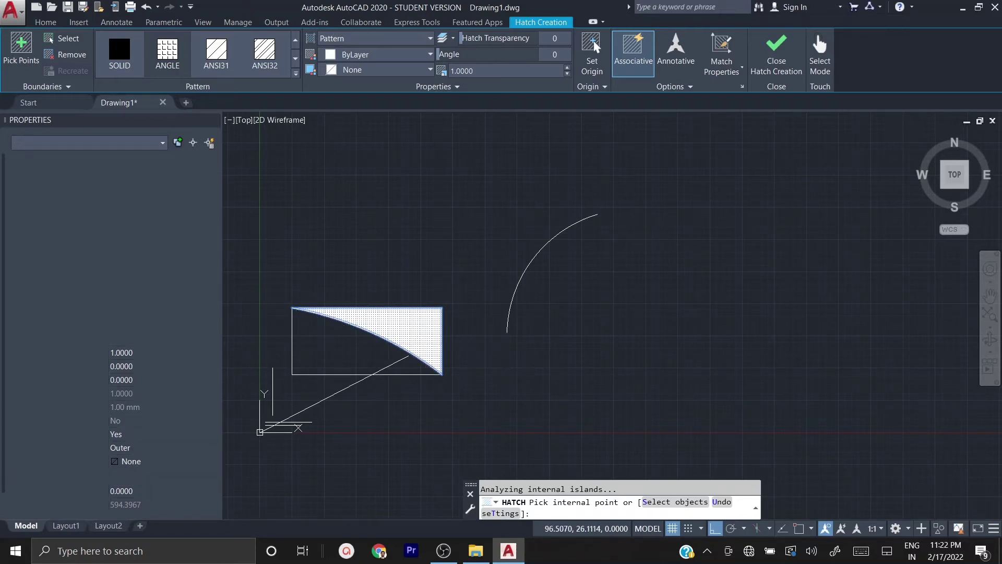
# Step: End the ANGLE hatch, then reselect it and switch it to a SOLID fill
pyautogui.press('Escape')
pyautogui.press('Escape')
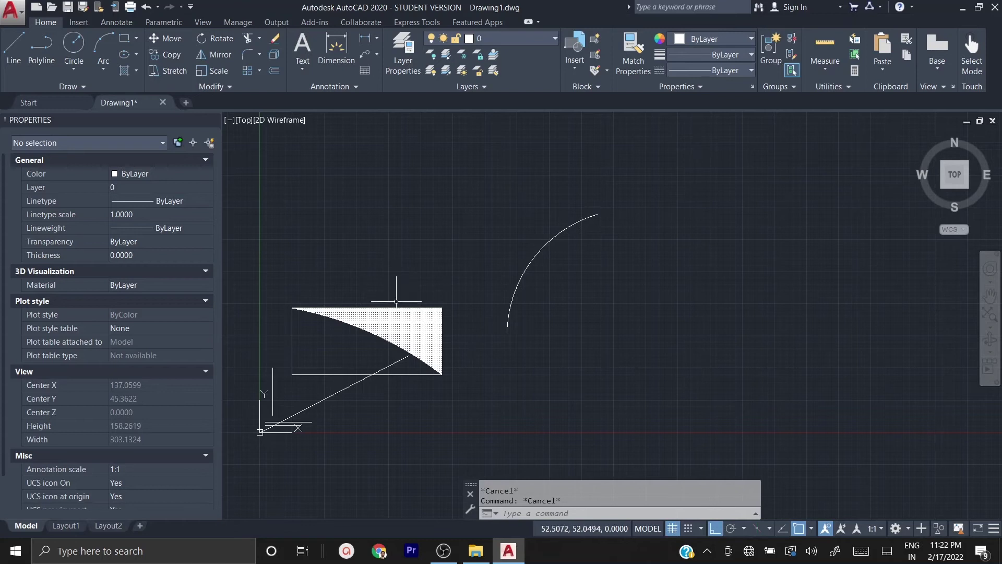
pyautogui.moveTo(321, 330)
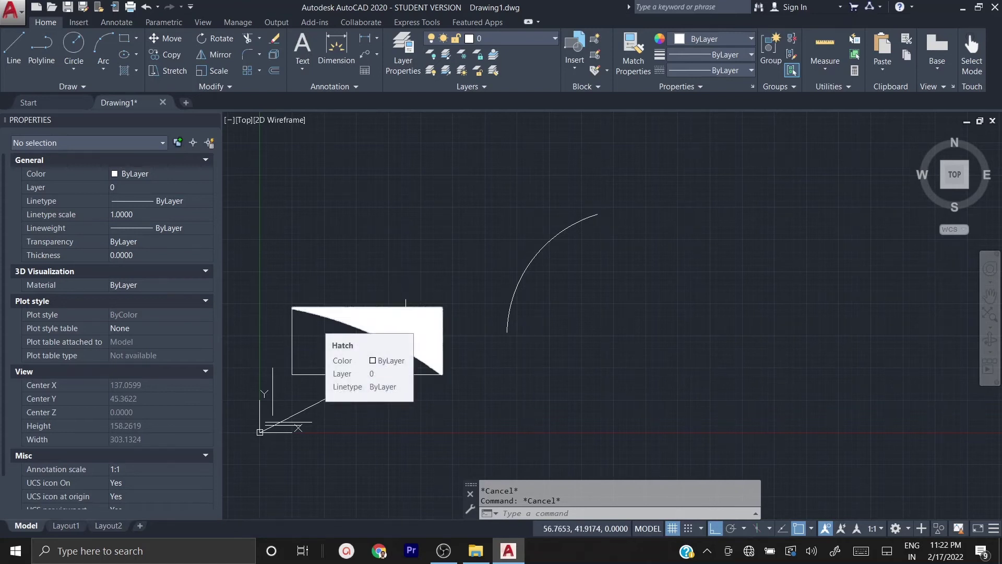
pyautogui.click(406, 326)
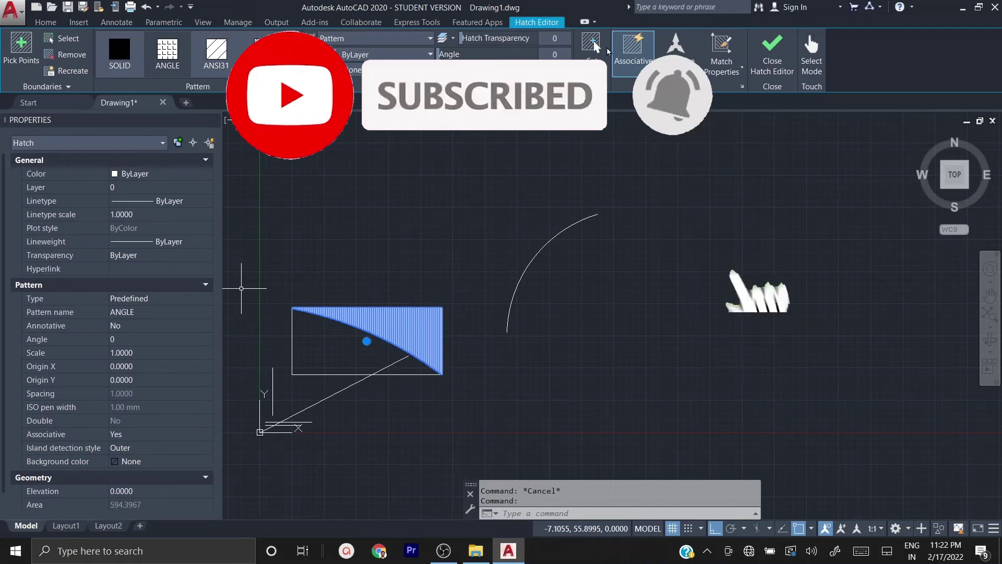
pyautogui.click(119, 52)
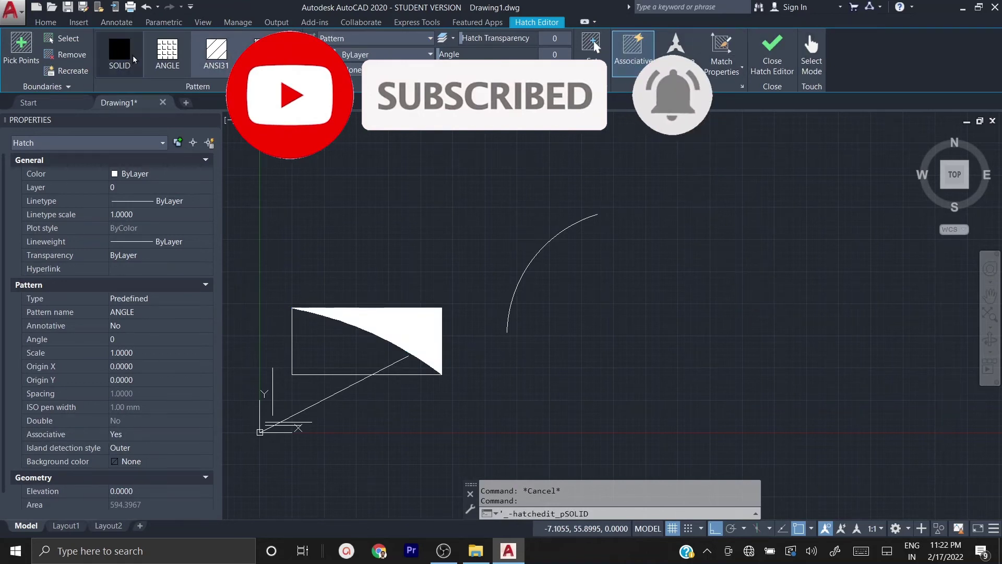
# Step: Raise the ANGLE hatch scale from 10 through 15 to 20, then reselect the hatch
pyautogui.click(487, 71)
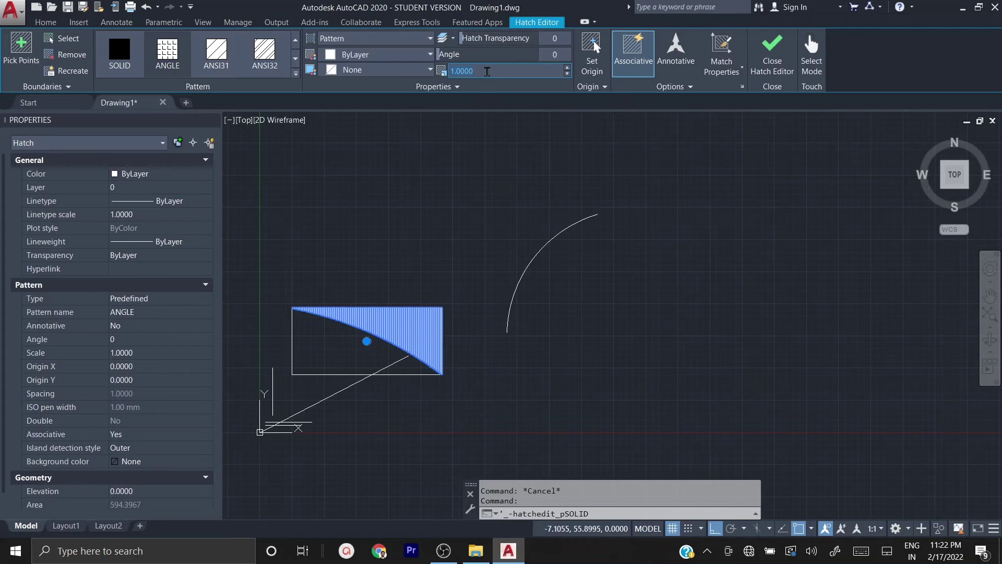
pyautogui.write('1')
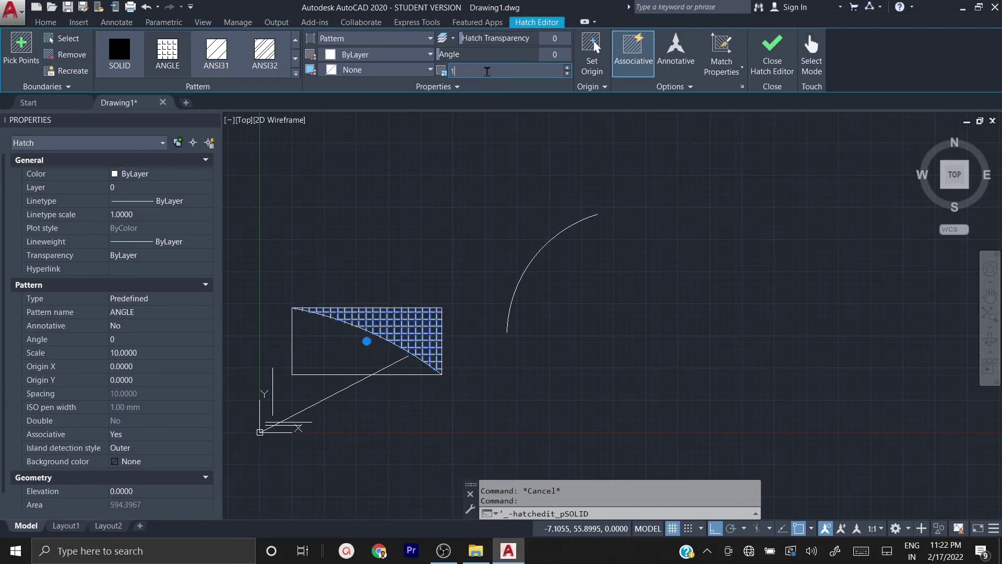
pyautogui.write('05')
pyautogui.press('Return')
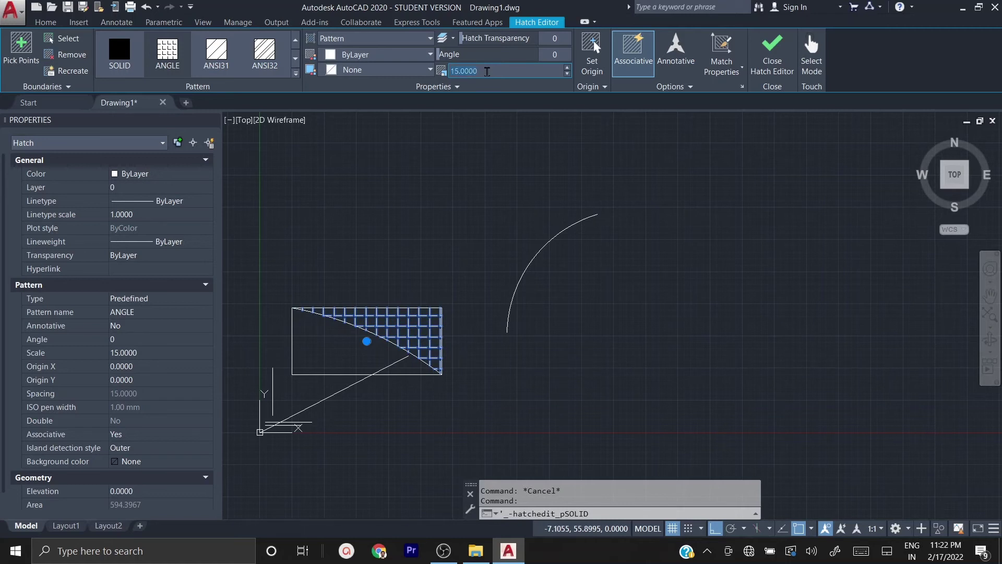
pyautogui.press('Return')
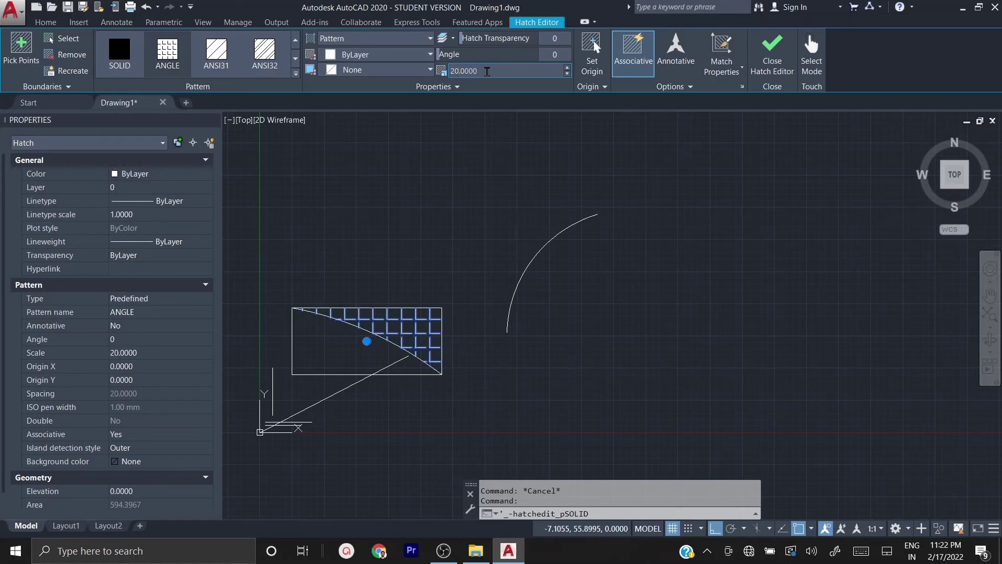
pyautogui.press('Escape')
pyautogui.press('Escape')
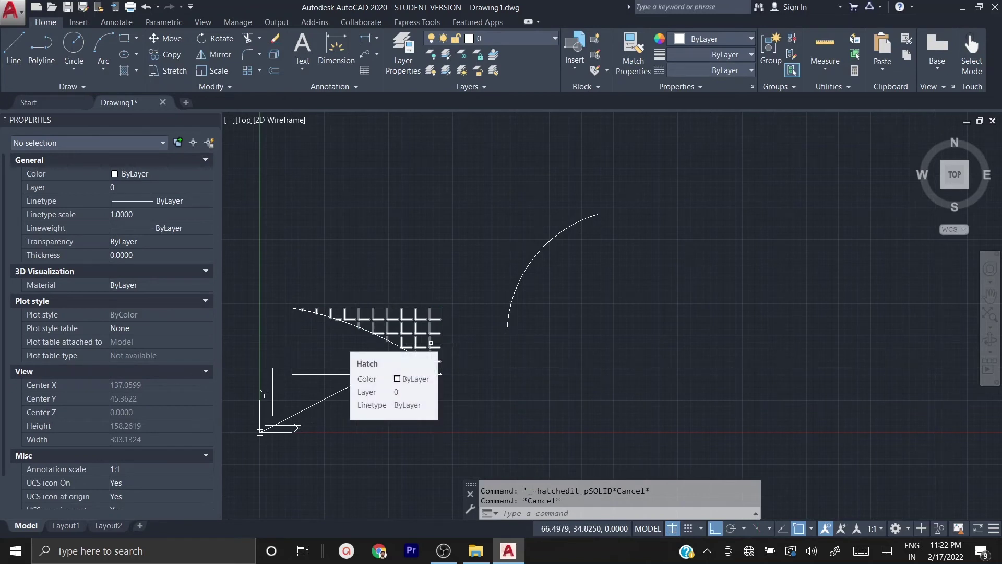
pyautogui.click(415, 329)
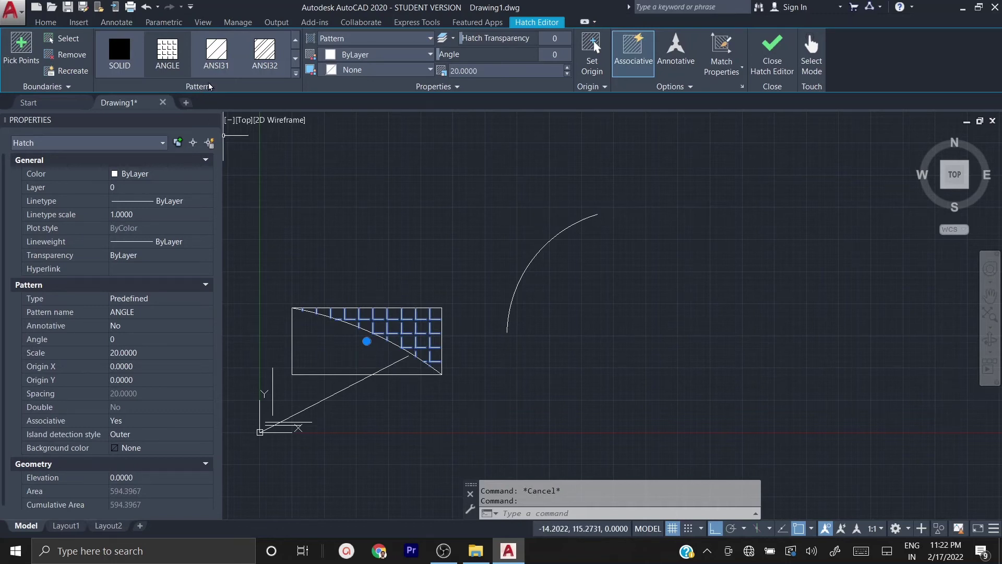
# Step: Try the ANSI31, ANSI32, ANSI36 and AR-CONC patterns on the hatch
pyautogui.click(219, 57)
pyautogui.click(220, 58)
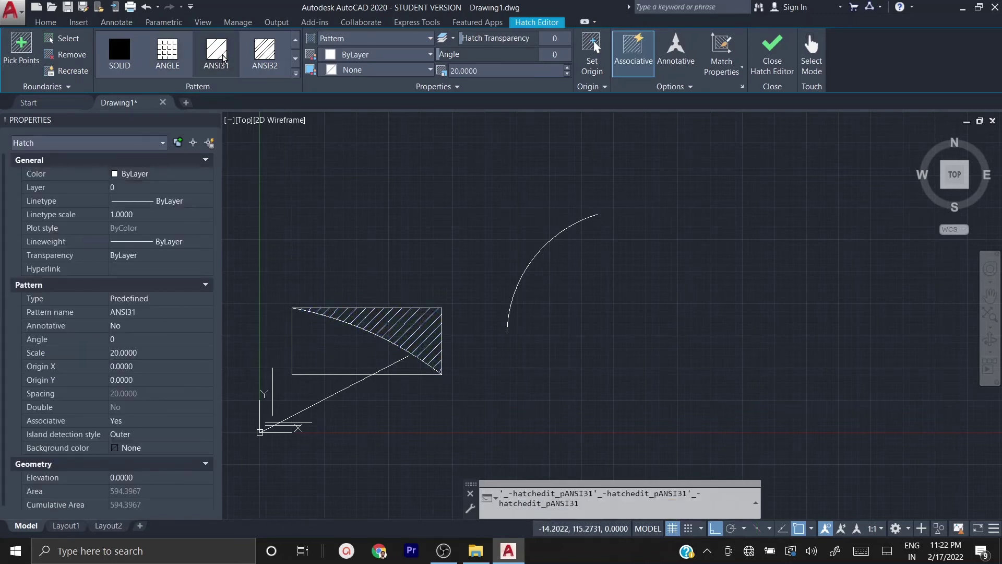
pyautogui.click(262, 56)
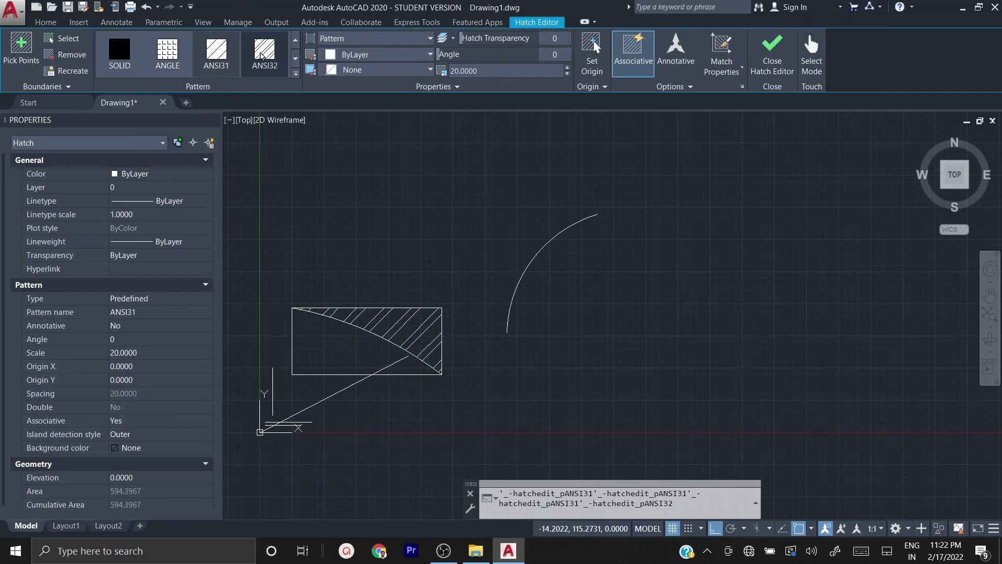
pyautogui.click(296, 58)
pyautogui.click(289, 64)
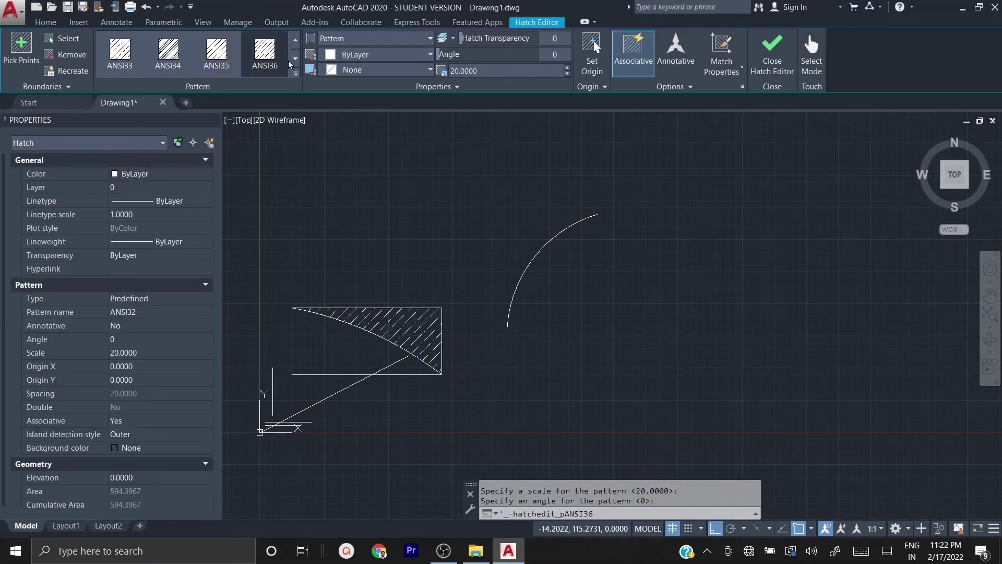
pyautogui.click(294, 60)
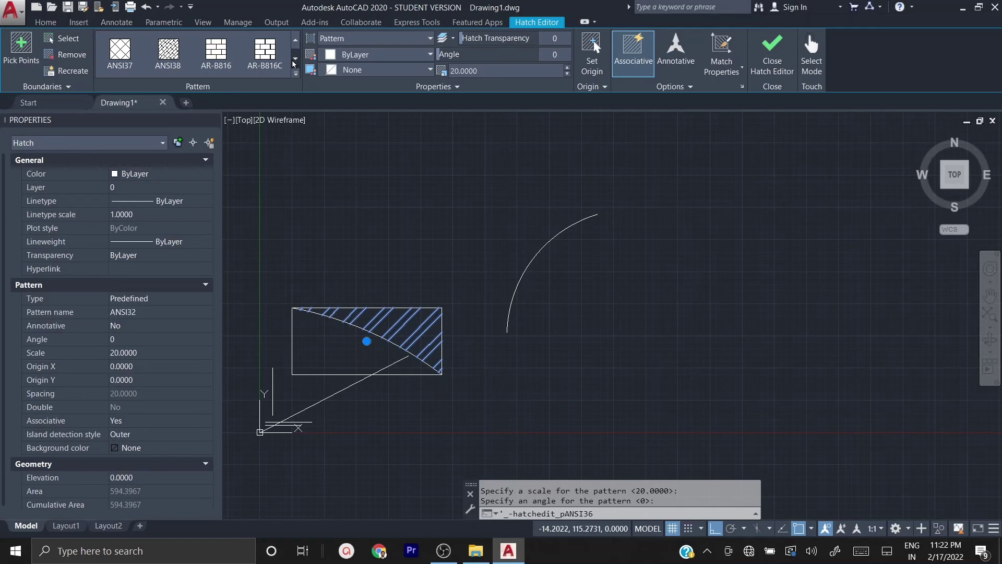
pyautogui.click(295, 59)
pyautogui.click(265, 51)
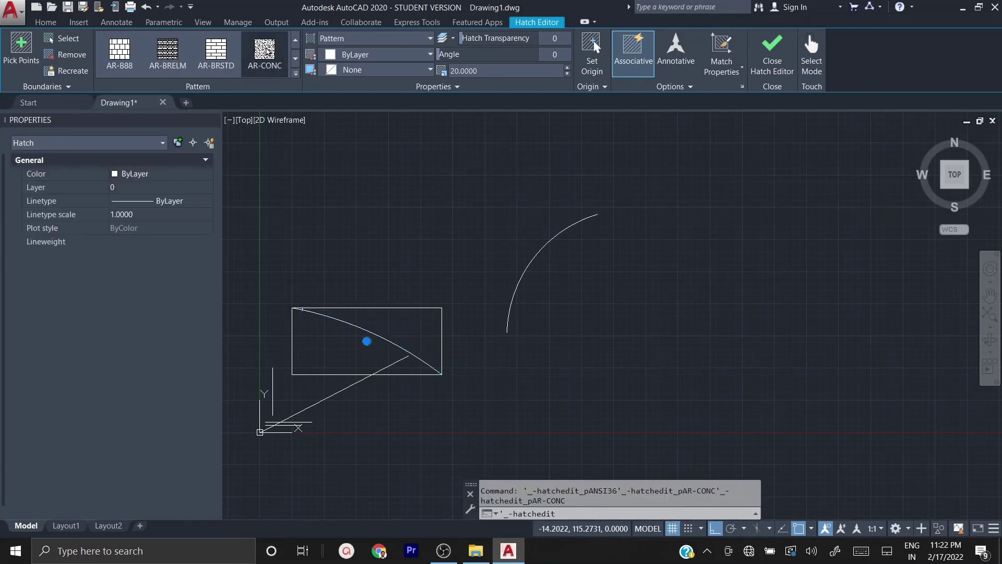
pyautogui.click(295, 60)
pyautogui.click(299, 61)
# Step: Apply the AR-SAND pattern at scale 2 and finish editing the hatch
pyautogui.click(119, 53)
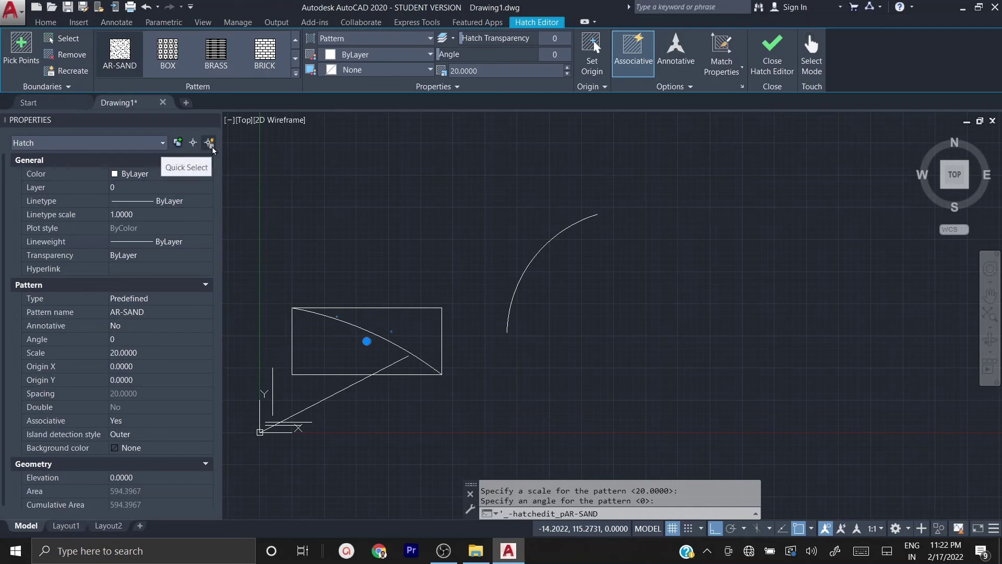
pyautogui.click(132, 67)
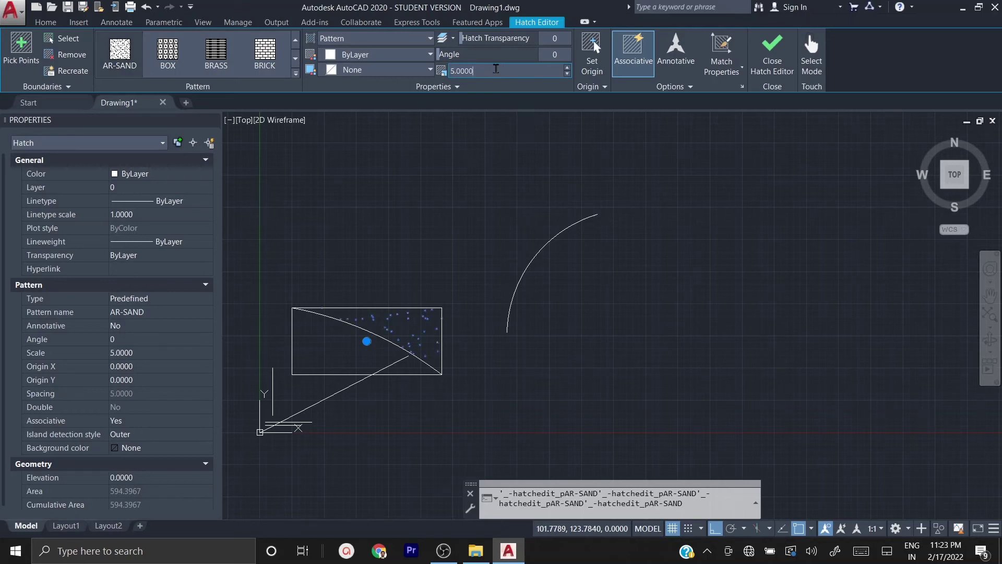
pyautogui.press('Return')
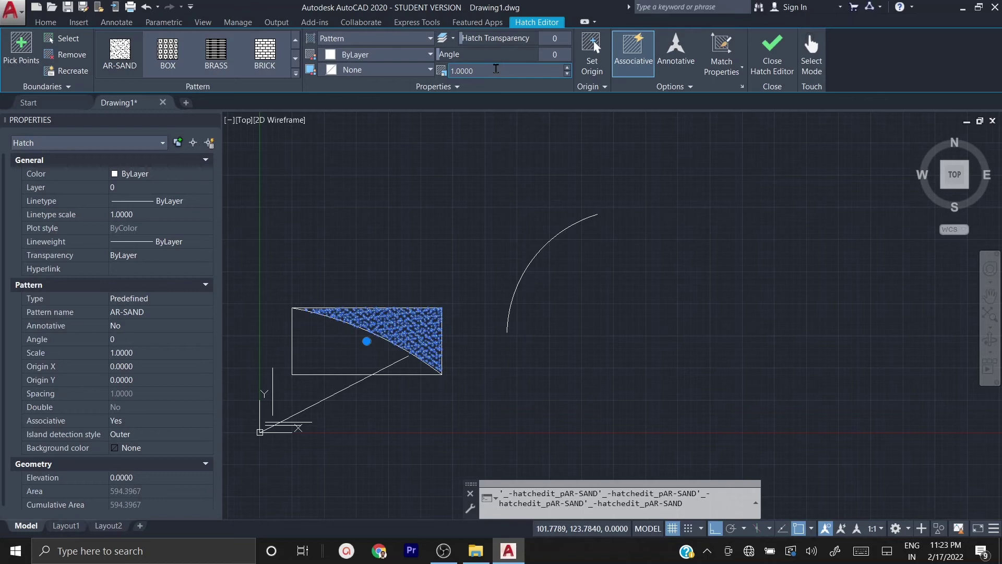
pyautogui.press('Return')
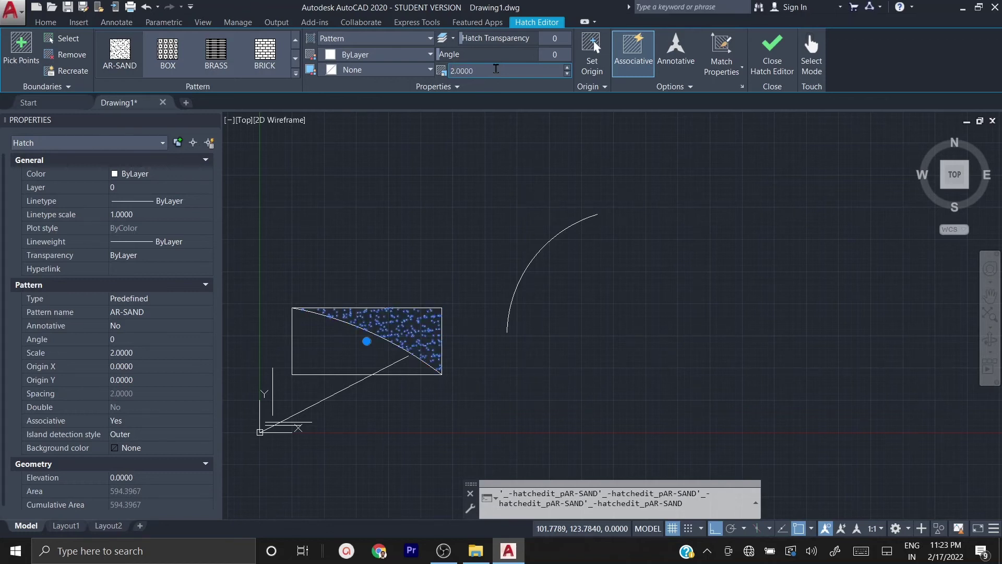
pyautogui.press('Escape')
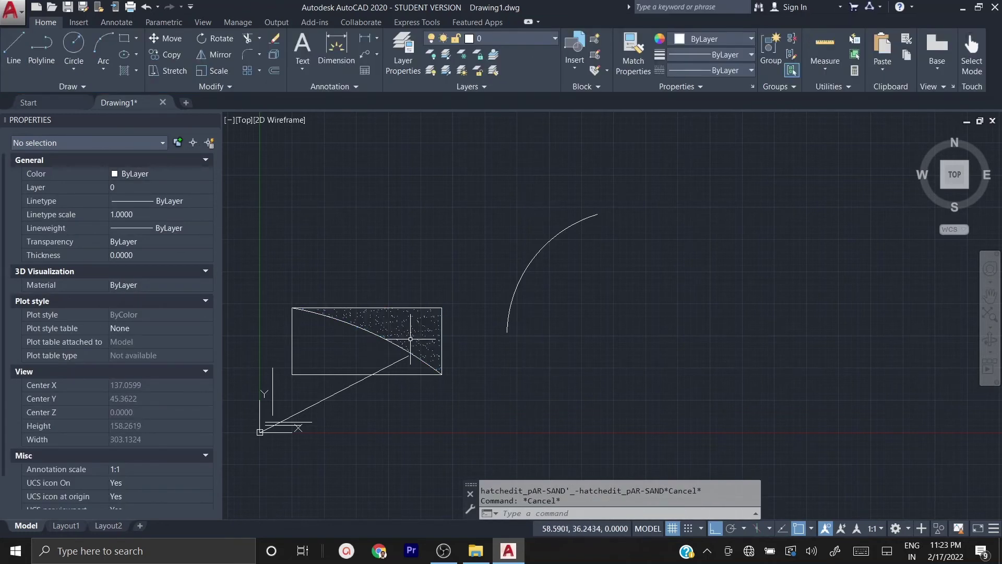
# Step: Reselect the hatch, swap AR-SAND for the AR-CONC pattern, and set its scale to 1
pyautogui.click(400, 333)
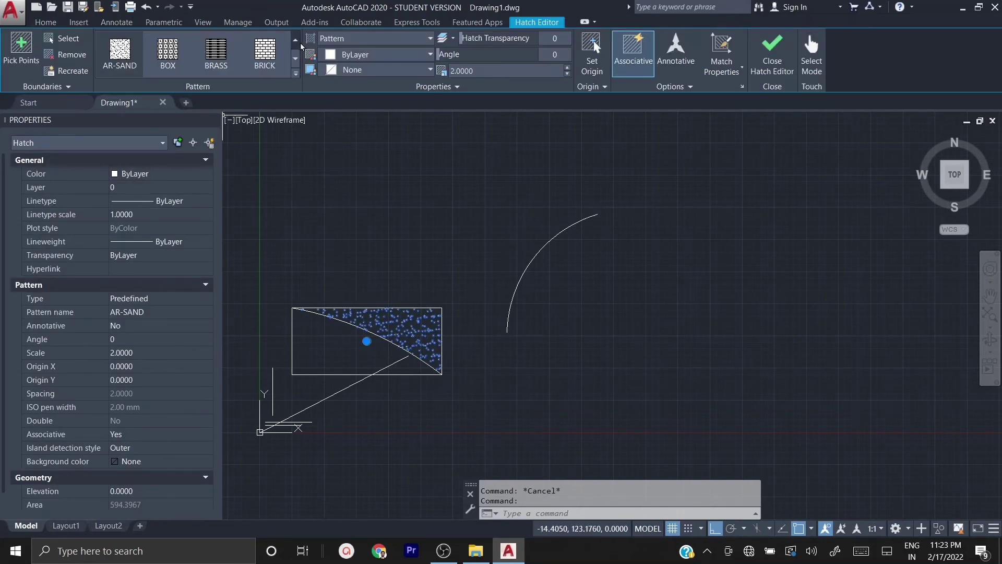
pyautogui.click(297, 41)
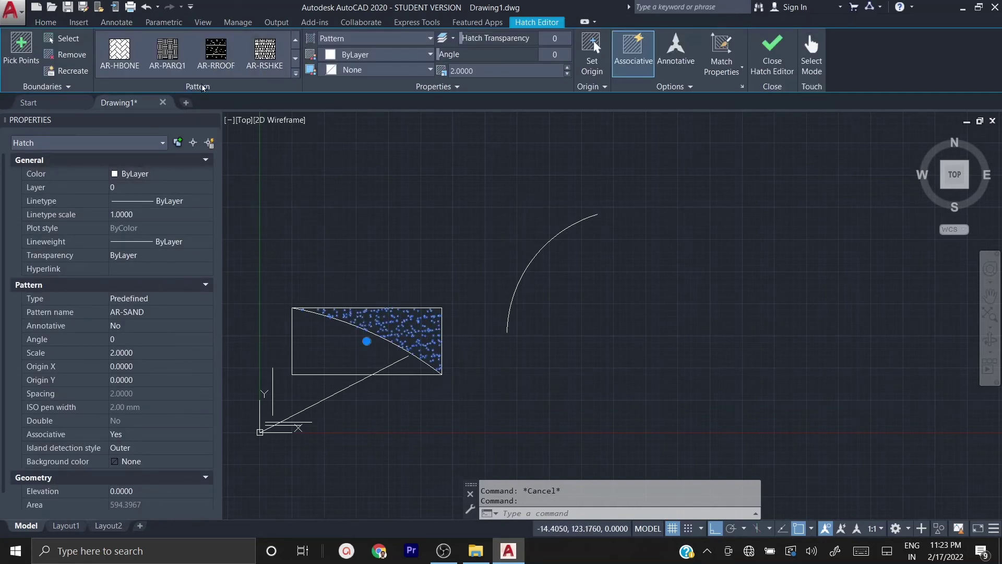
pyautogui.click(264, 52)
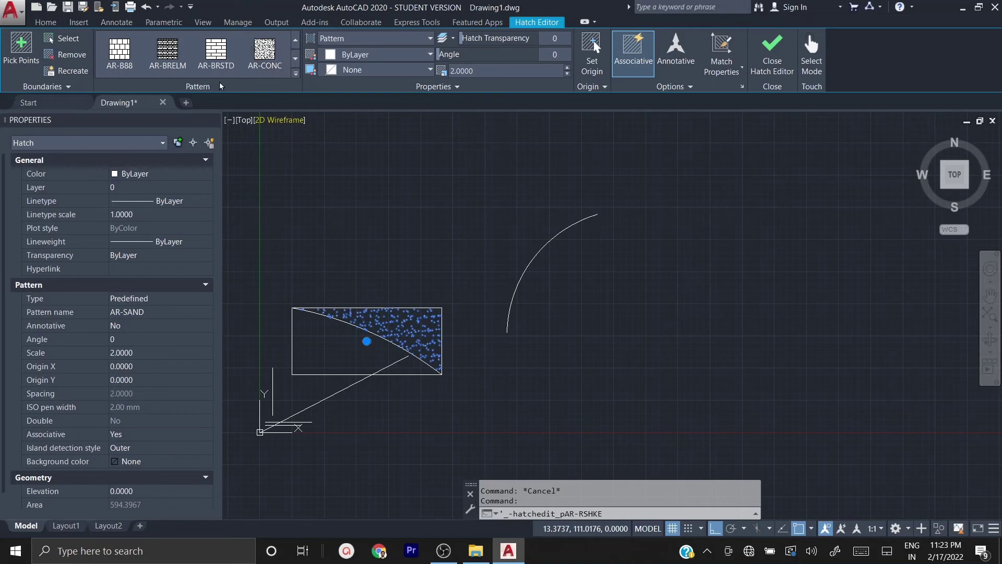
pyautogui.click(266, 57)
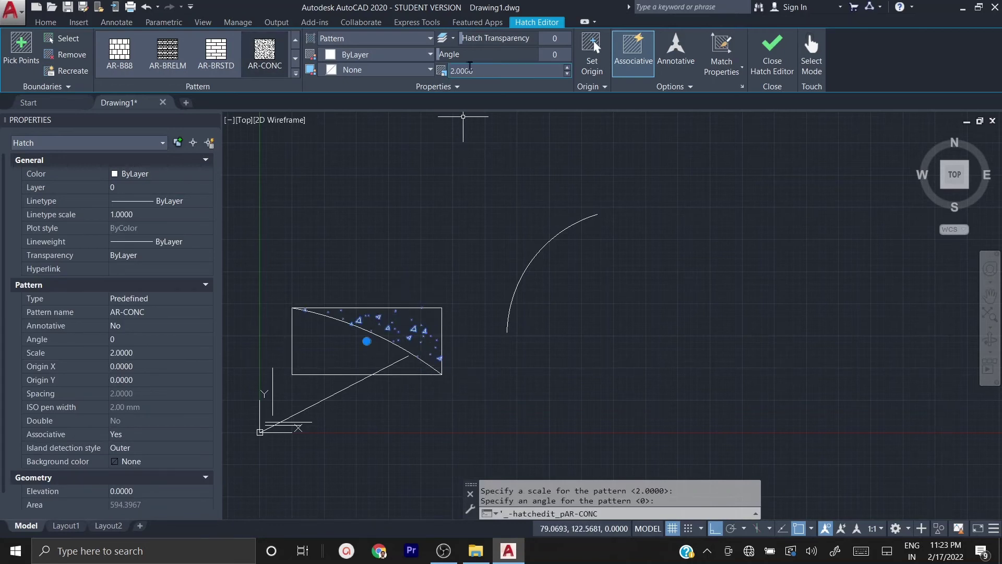
pyautogui.click(480, 68)
pyautogui.write('1')
pyautogui.press('Return')
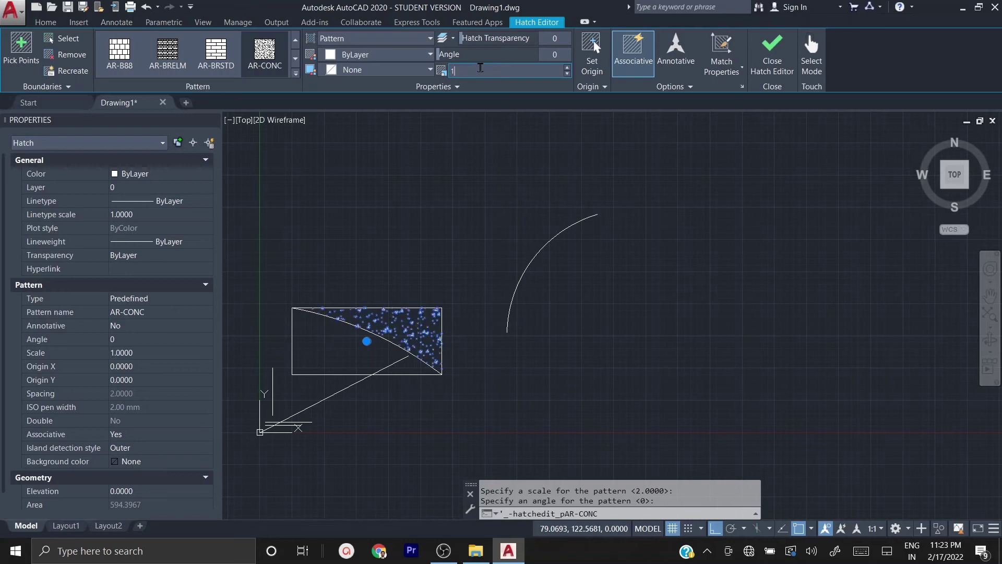
pyautogui.press('Escape')
pyautogui.press('Escape')
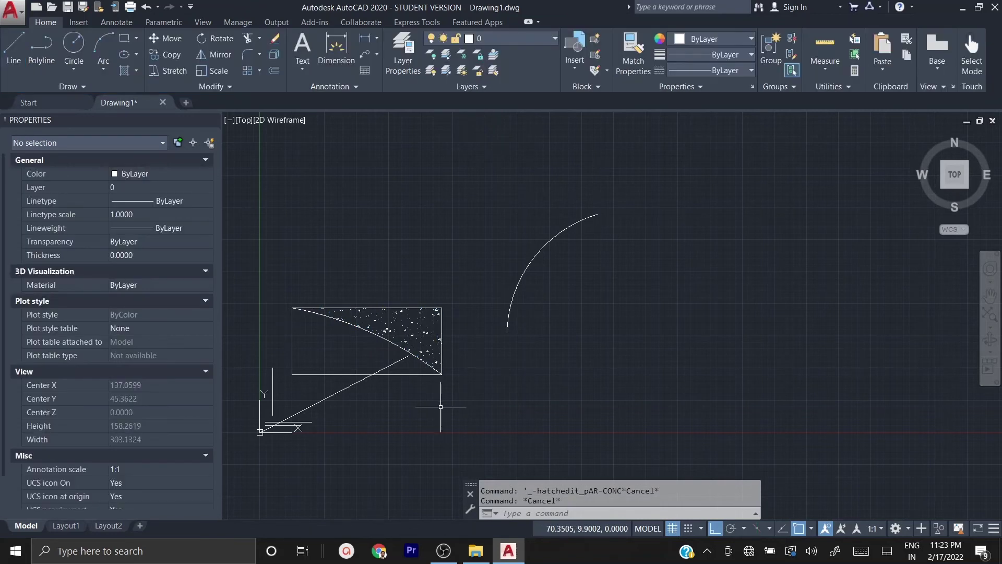
pyautogui.scroll(4, 312, 324)
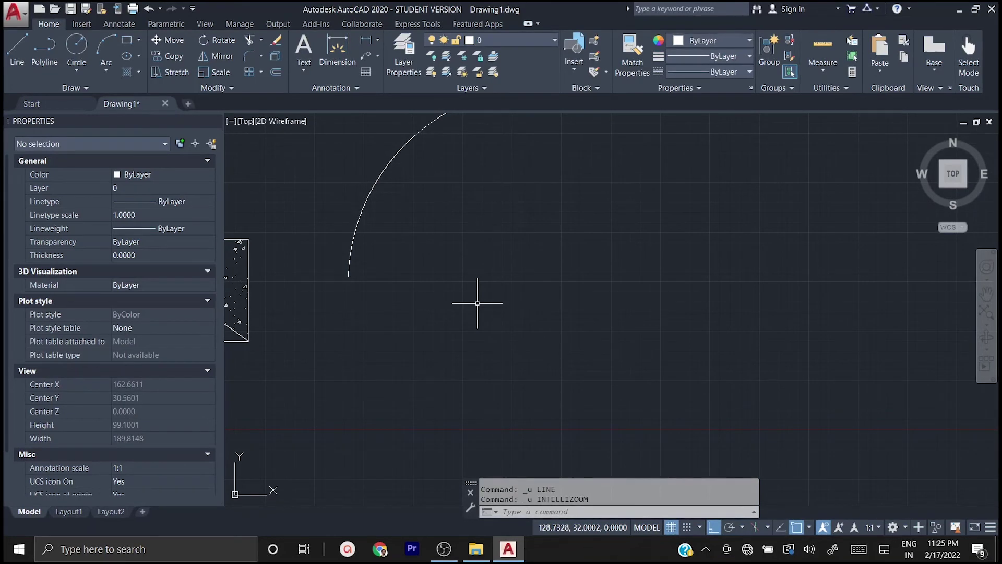
# Step: Draw a four-sided outline with LINE, its left side rising past the top edge
pyautogui.write('l')
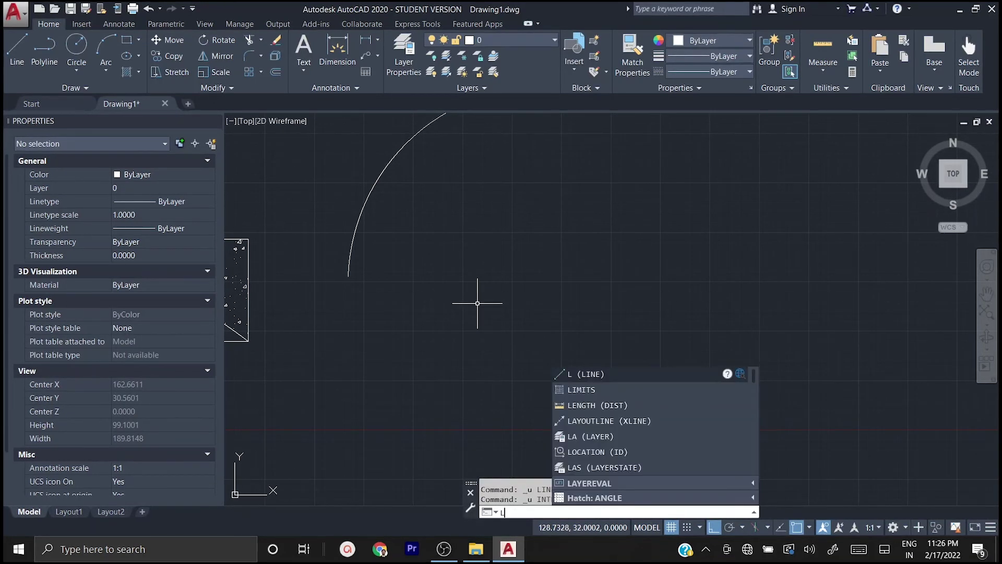
pyautogui.press('Return')
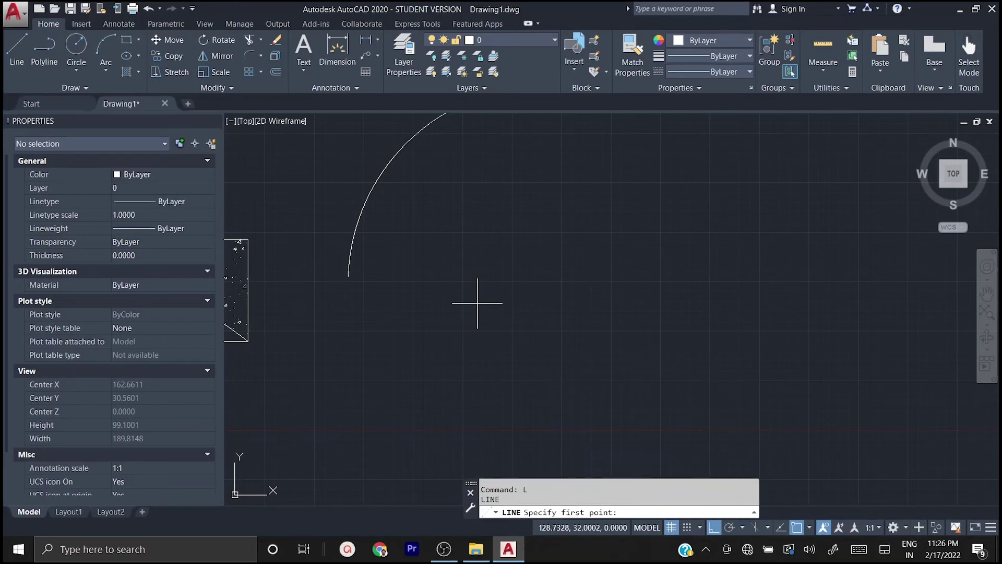
pyautogui.click(410, 291)
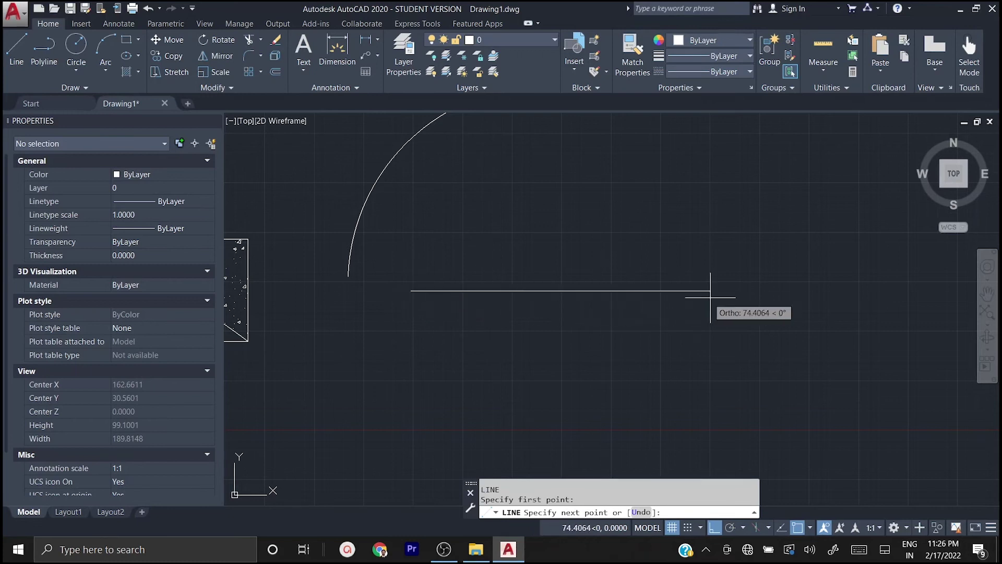
pyautogui.click(754, 291)
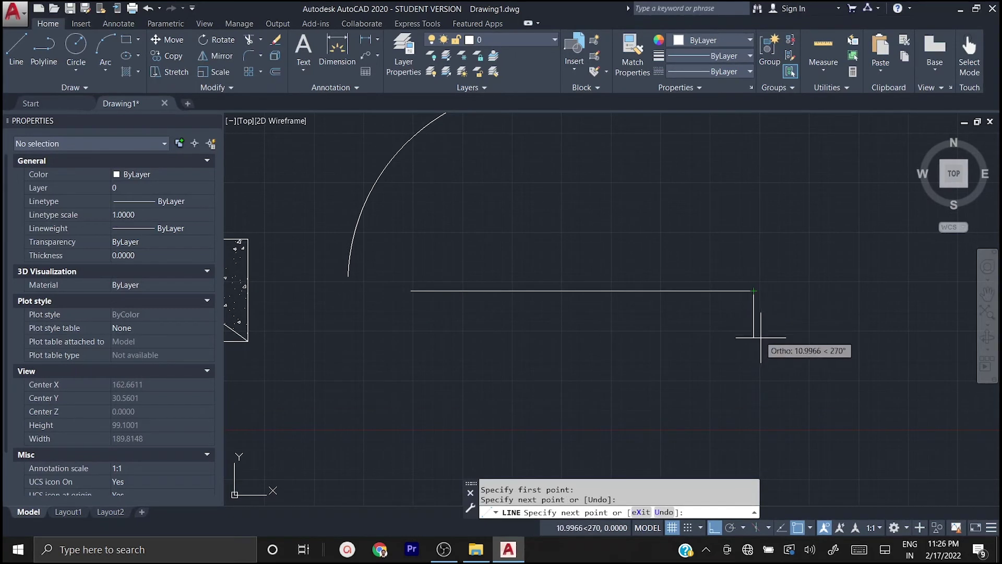
pyautogui.click(757, 417)
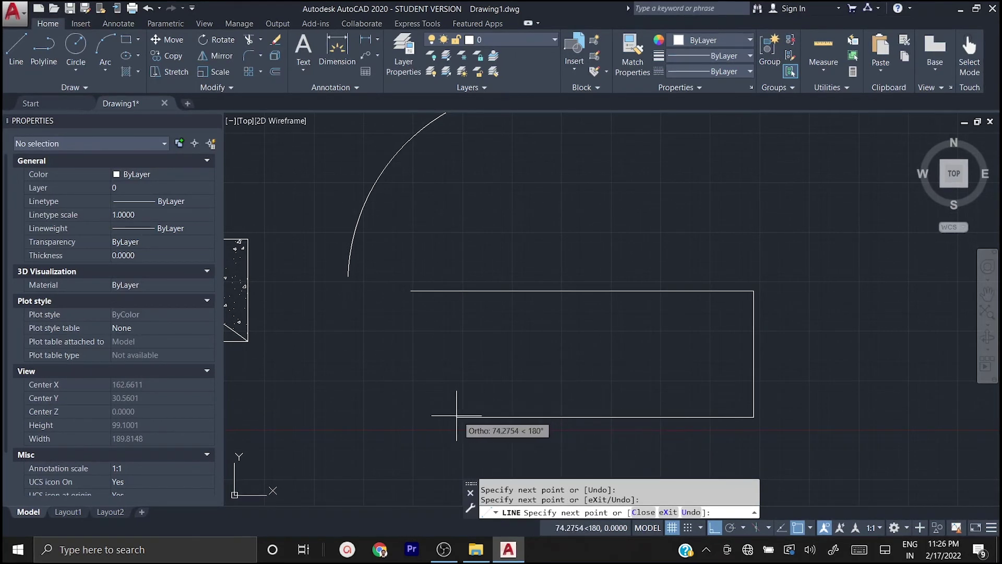
pyautogui.click(400, 417)
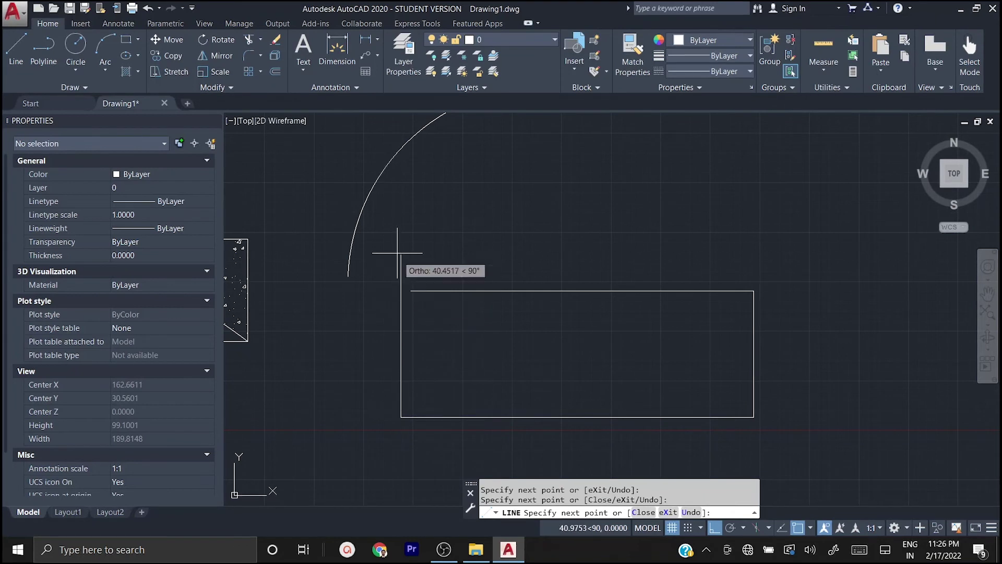
pyautogui.click(400, 240)
pyautogui.press('Escape')
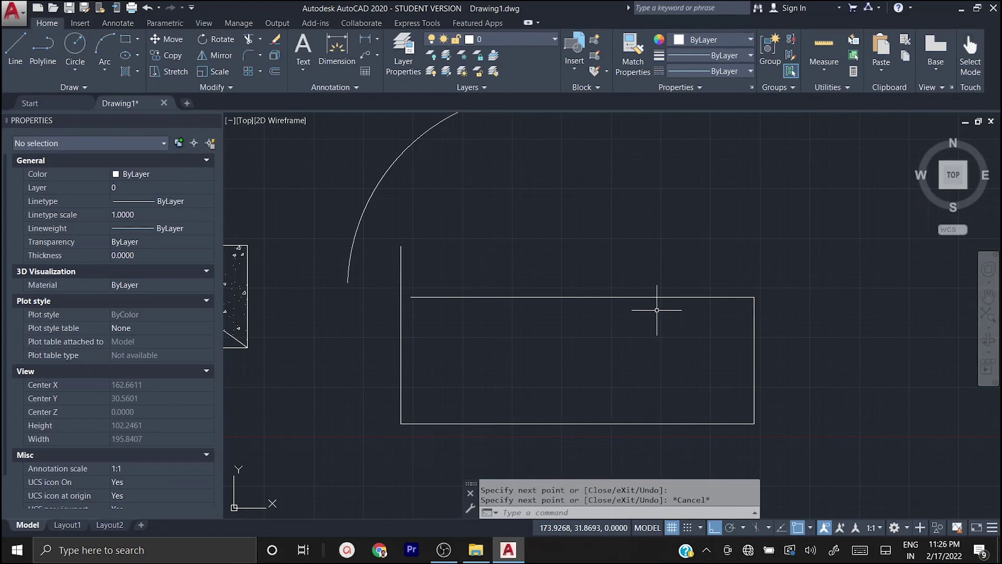
# Step: Run HATCH and pick inside the new line rectangle, triggering a Boundary Definition Error
pyautogui.write('hatch')
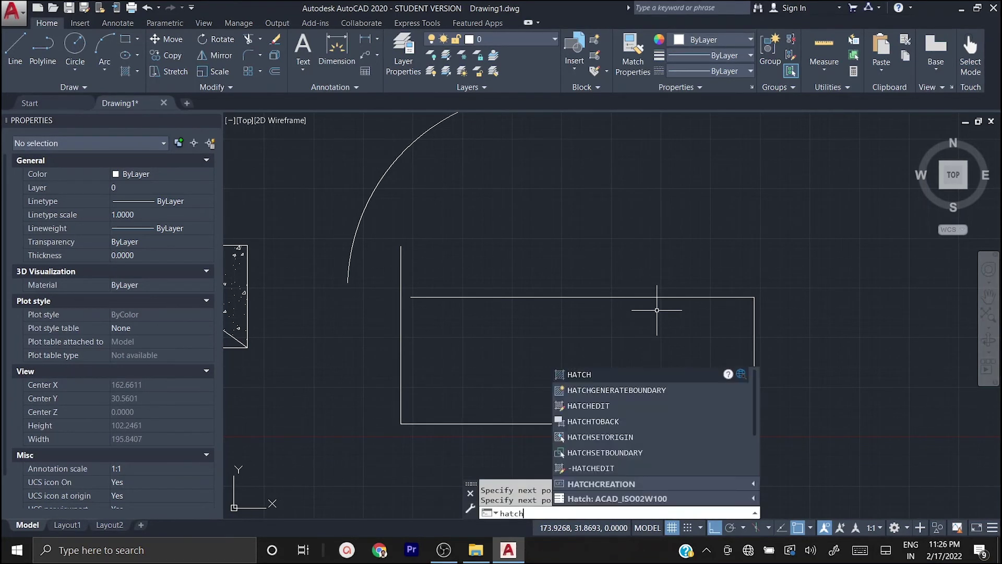
pyautogui.press('Return')
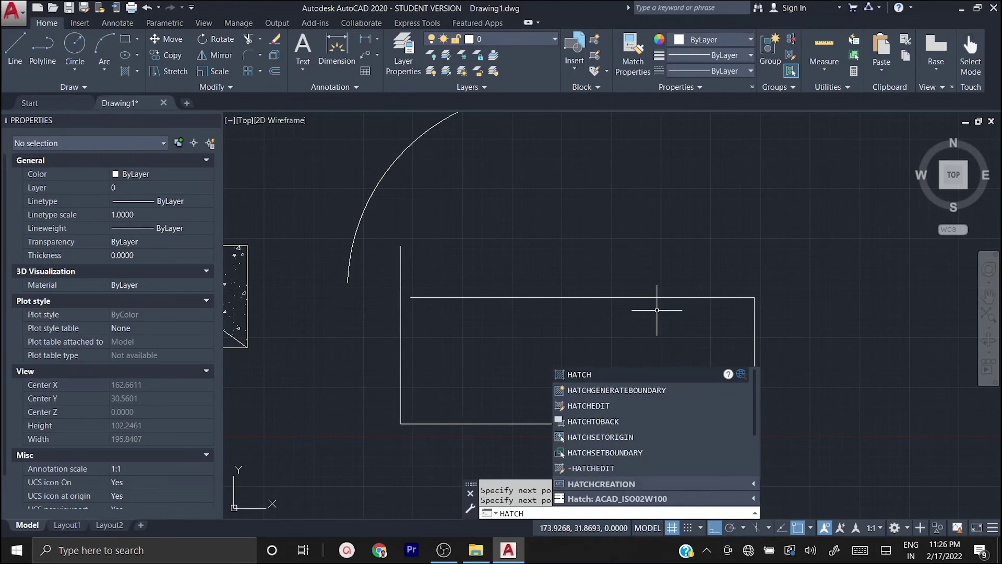
pyautogui.press('Return')
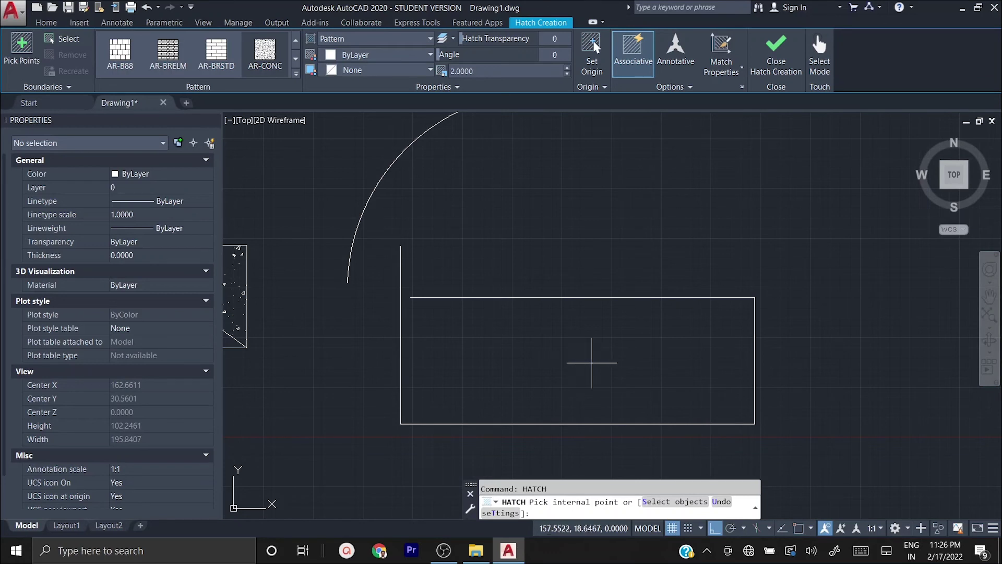
pyautogui.moveTo(592, 362); pyautogui.dragTo(841, 336, button='middle')
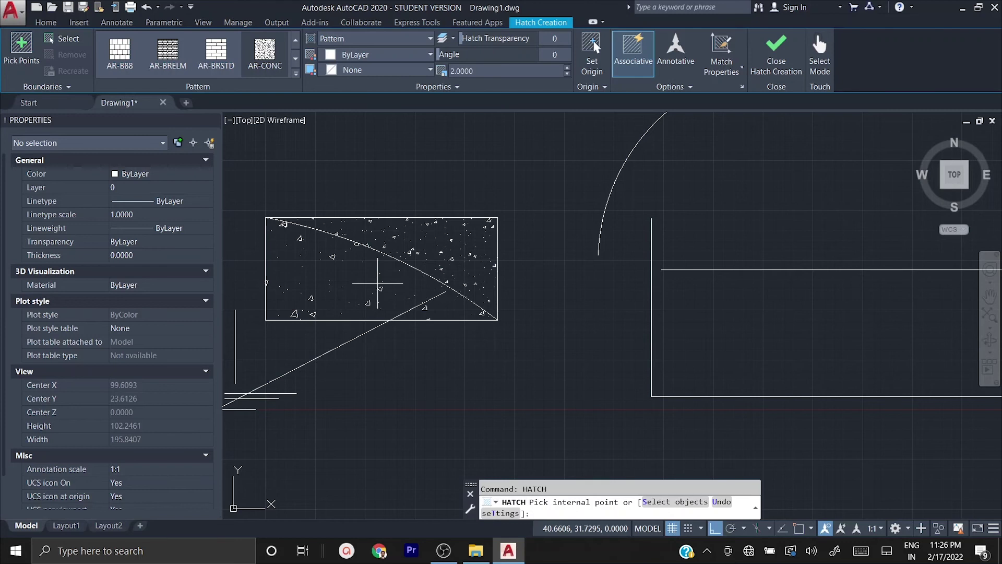
pyautogui.moveTo(458, 336); pyautogui.dragTo(368, 328, button='middle')
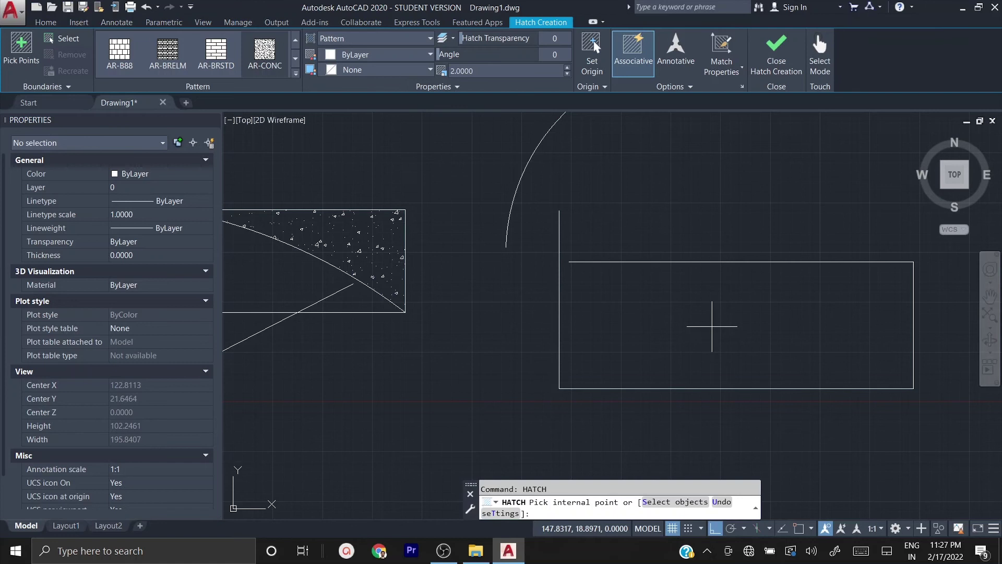
pyautogui.moveTo(712, 326); pyautogui.dragTo(654, 329, button='middle')
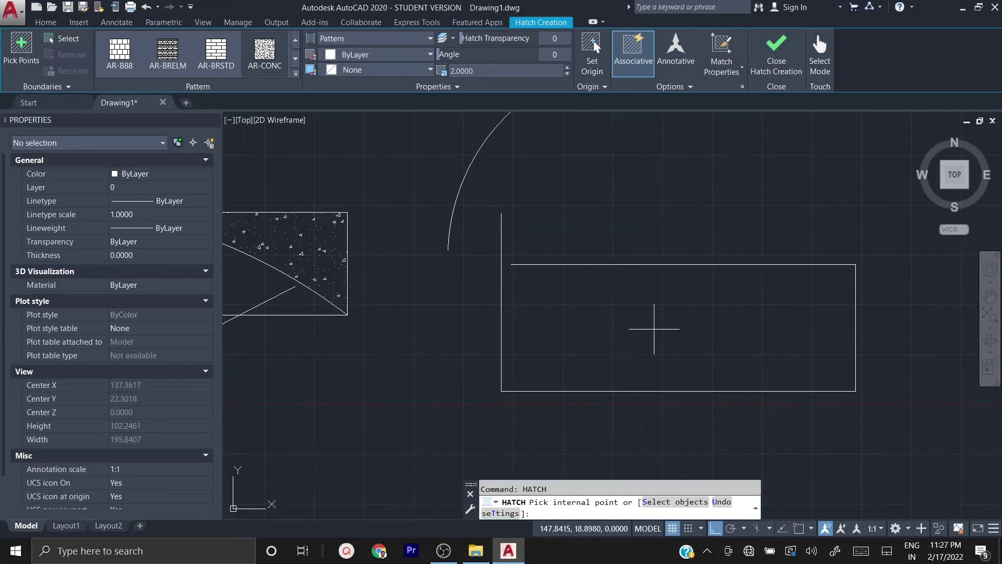
pyautogui.click(654, 329)
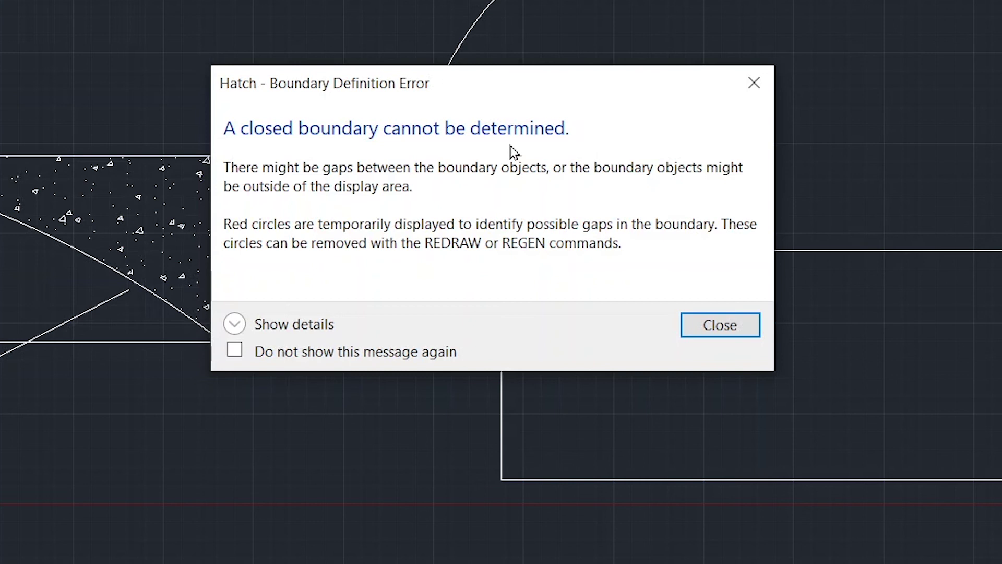
# Step: Dismiss the error and stretch the top line's left end past the rectangle's left side
pyautogui.click(723, 329)
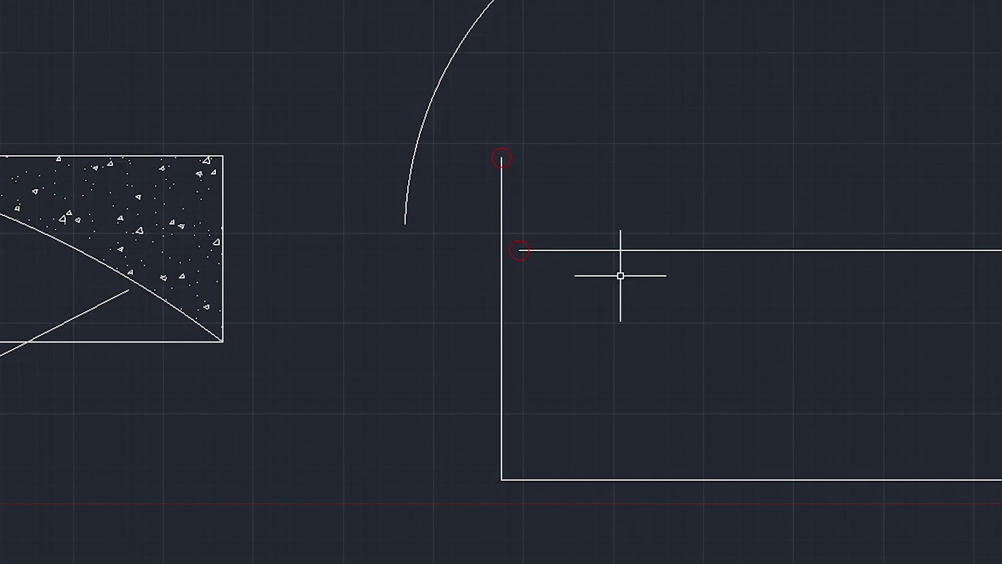
pyautogui.click(675, 283)
pyautogui.click(623, 166)
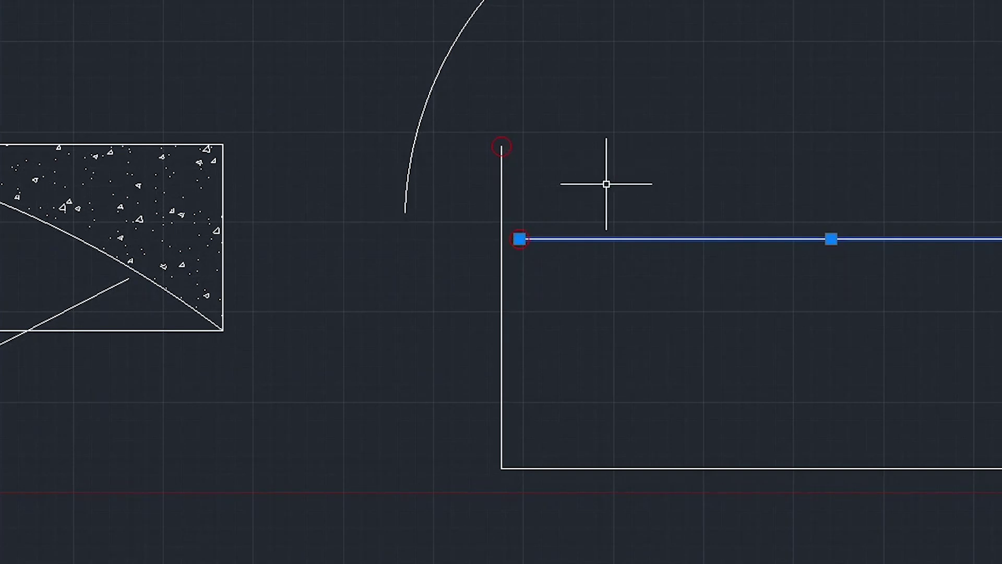
pyautogui.moveTo(519, 239)
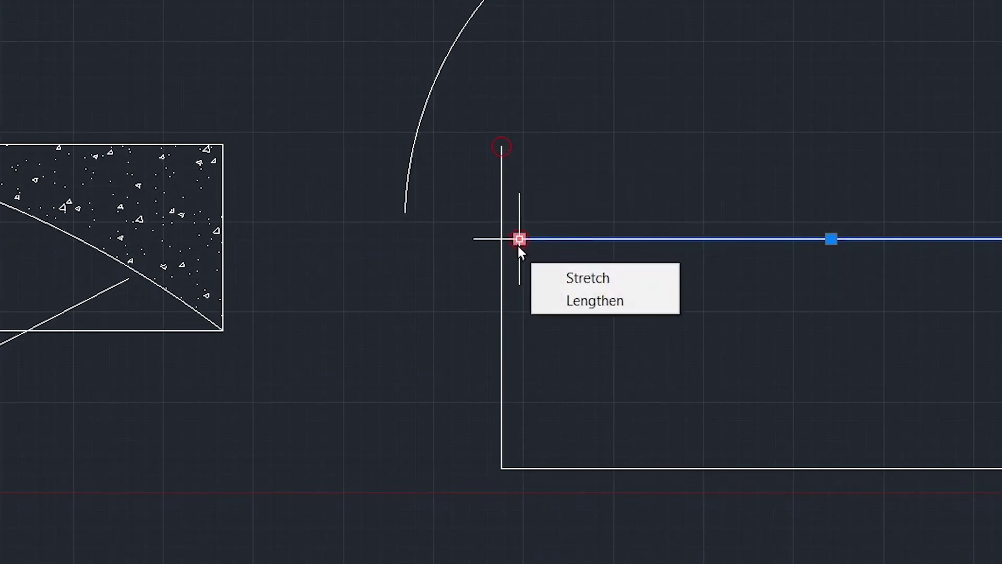
pyautogui.click(520, 239)
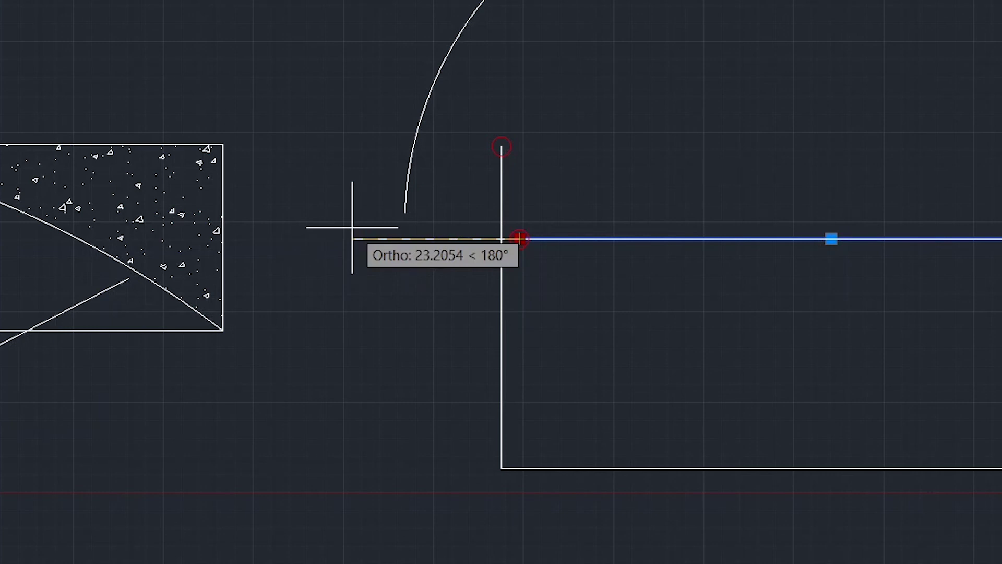
pyautogui.click(520, 236)
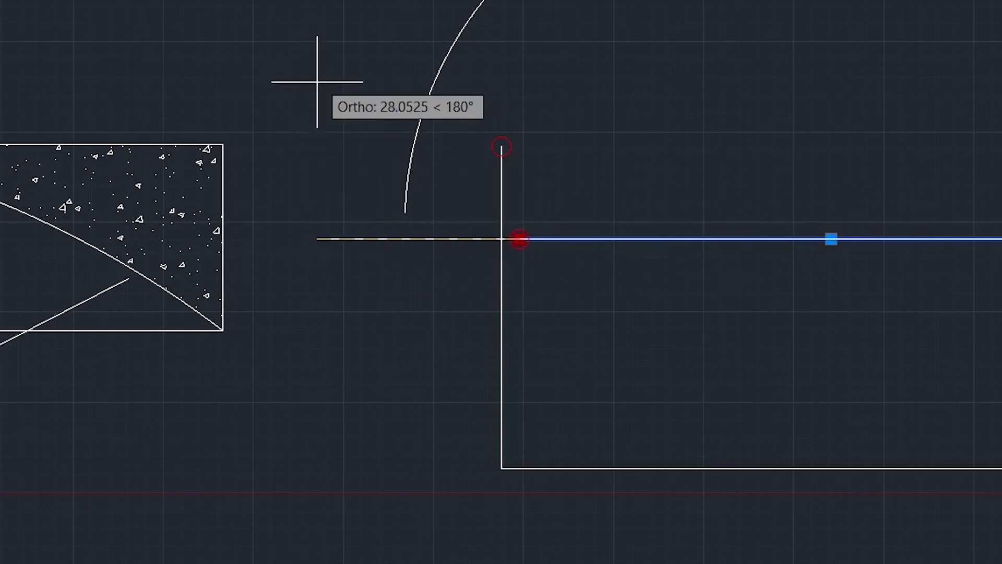
pyautogui.click(329, 253)
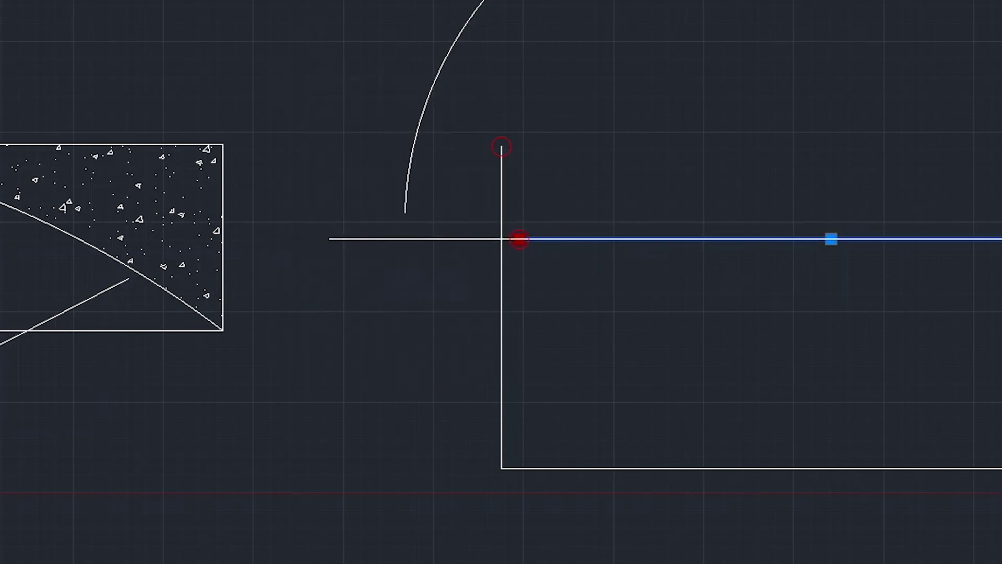
pyautogui.press('Escape')
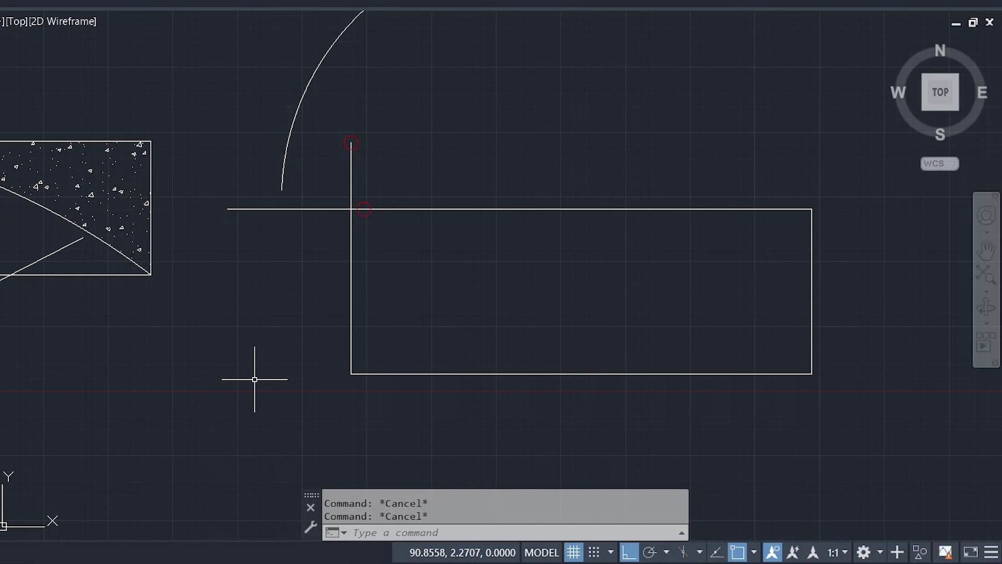
# Step: Rerun HATCH from the command history and fill the line-drawn rectangle with AR-CONC concrete hatch
pyautogui.write('HATCH')
pyautogui.press('BackSpace')
pyautogui.press('BackSpace')
pyautogui.press('BackSpace')
pyautogui.press('BackSpace')
pyautogui.press('BackSpace')
pyautogui.write('LINE')
pyautogui.press('BackSpace')
pyautogui.press('BackSpace')
pyautogui.press('BackSpace')
pyautogui.press('BackSpace')
pyautogui.write('U')
pyautogui.press('BackSpace')
pyautogui.write('ERASE')
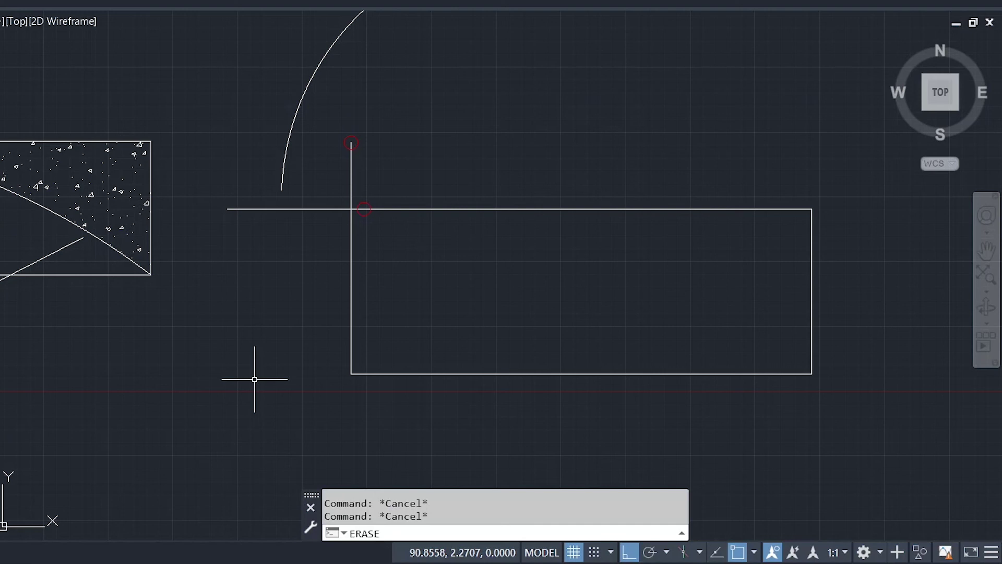
pyautogui.press('BackSpace')
pyautogui.press('BackSpace')
pyautogui.press('BackSpace')
pyautogui.press('BackSpace')
pyautogui.press('BackSpace')
pyautogui.write('HPNAME')
pyautogui.press('BackSpace')
pyautogui.press('BackSpace')
pyautogui.press('BackSpace')
pyautogui.press('BackSpace')
pyautogui.press('BackSpace')
pyautogui.write('ATCH')
pyautogui.press('Return')
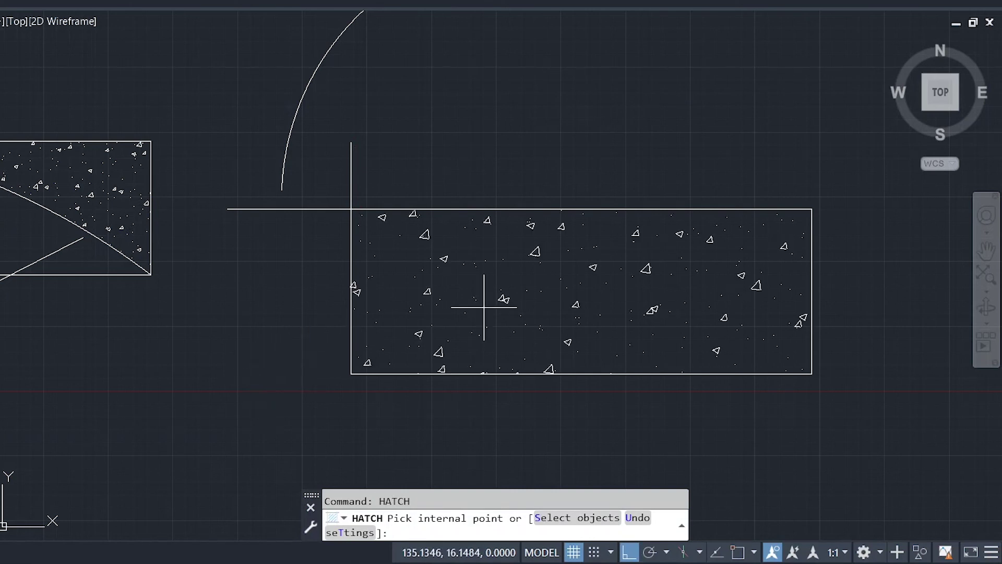
pyautogui.click(544, 282)
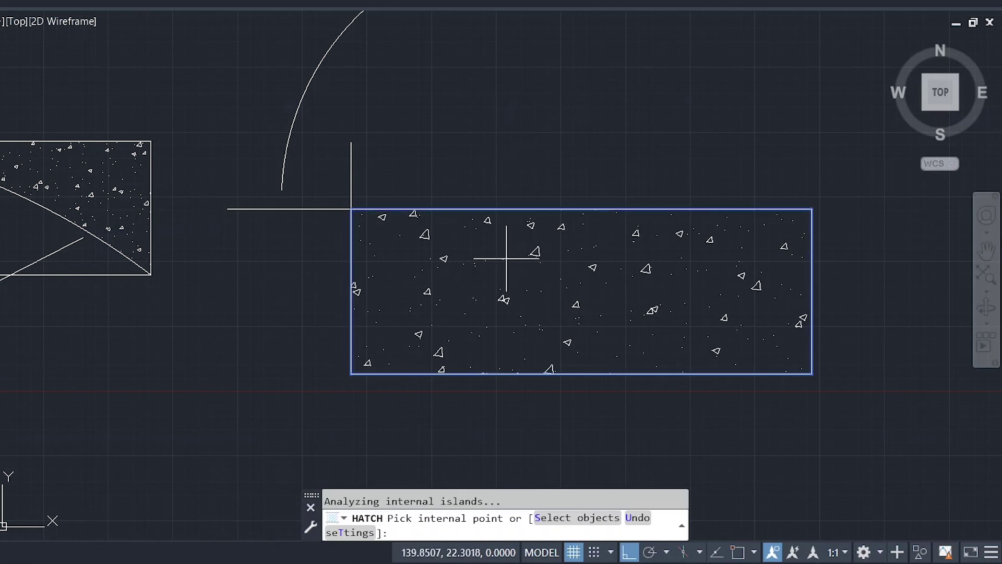
pyautogui.moveTo(617, 154)
pyautogui.mouseDown(button='middle')
pyautogui.moveTo(606, 197)
pyautogui.moveTo(694, 193)
pyautogui.mouseUp(button='middle')
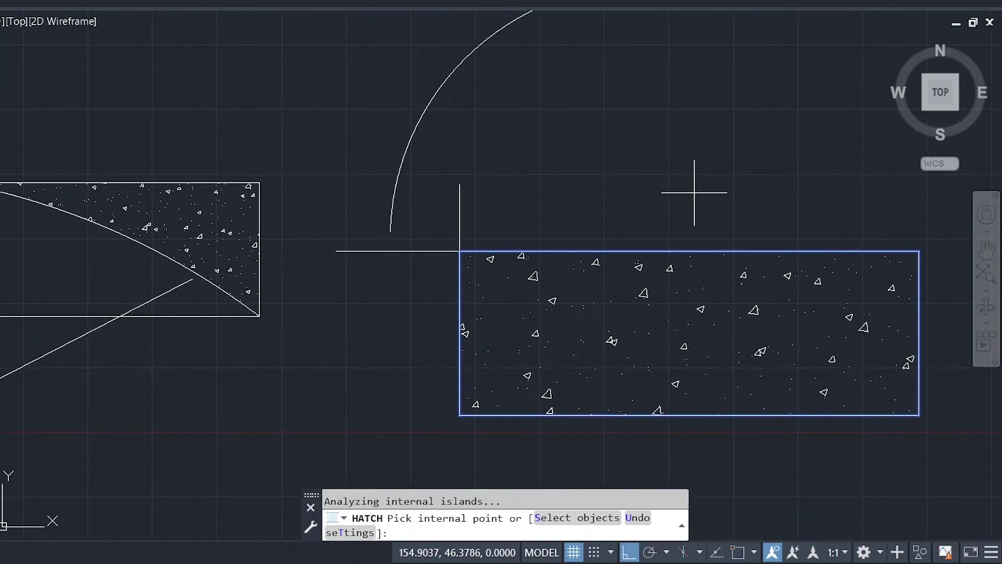